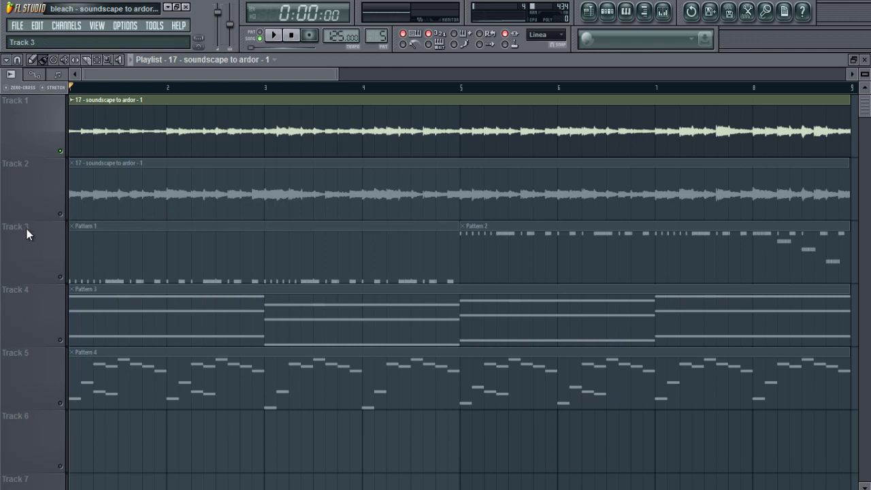
# Step: Open the mixer and play the soundscape to ardor sample with its Fruity Flanger effect switched off
pyautogui.click(663, 11)
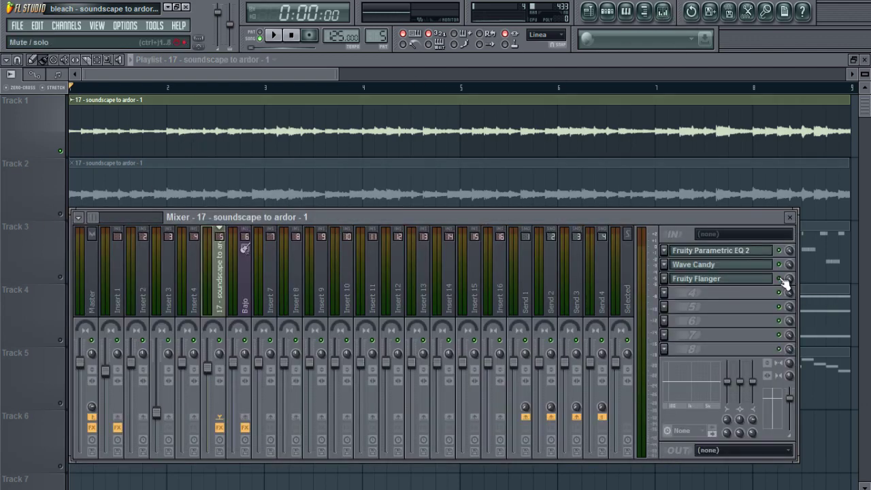
pyautogui.press('space')
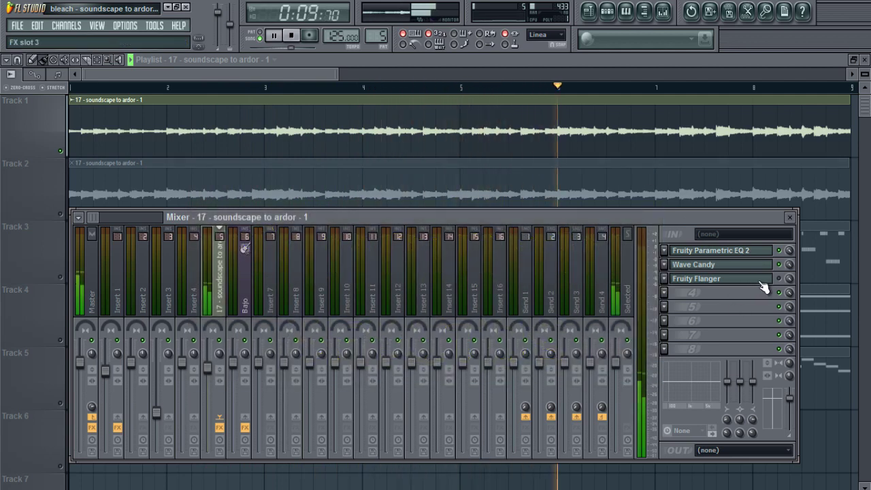
pyautogui.press('space')
# Step: Display the sample's Fruity Flanger settings and play the song with the effect switched on
pyautogui.click(697, 282)
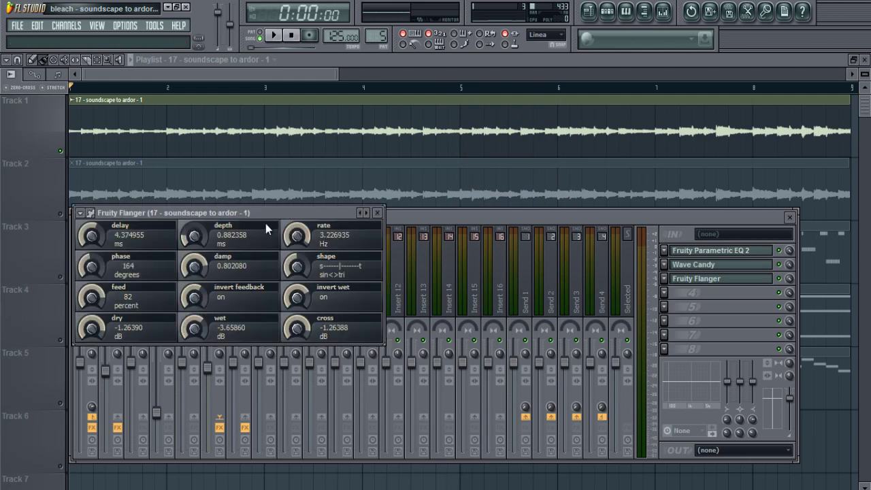
pyautogui.press('space')
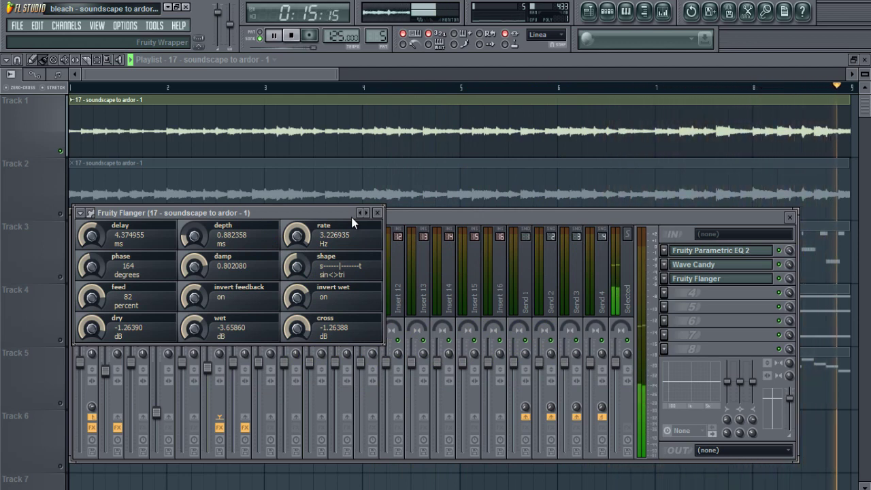
pyautogui.press('space')
pyautogui.click(617, 307)
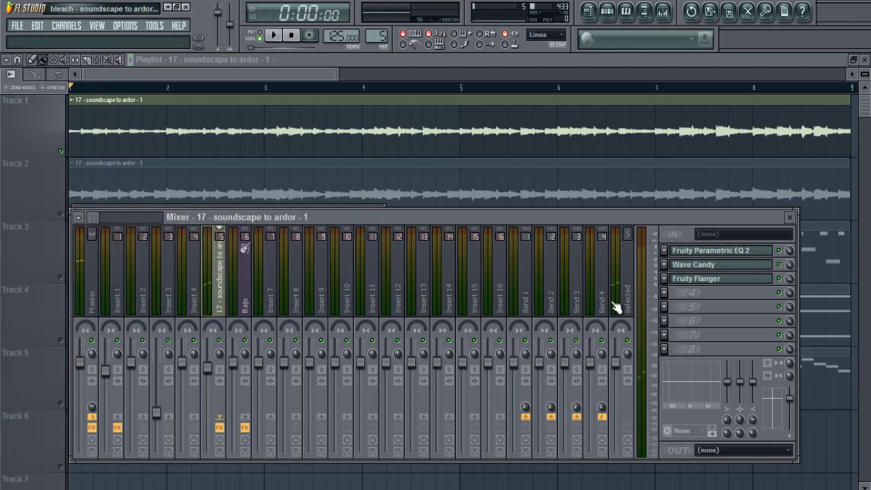
# Step: Open Pattern 1 in the step sequencer and audition its kick, snare, hat and percussion channels one by one
pyautogui.click(71, 196)
pyautogui.doubleClick(111, 273)
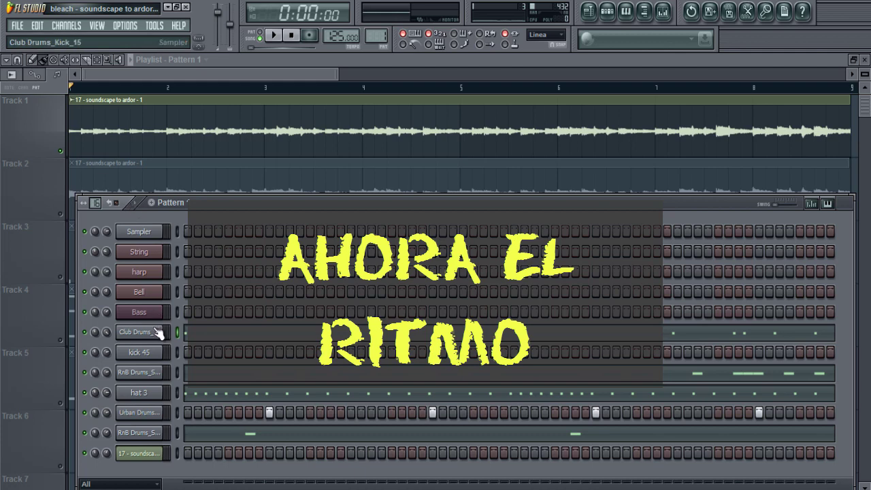
pyautogui.press('q')
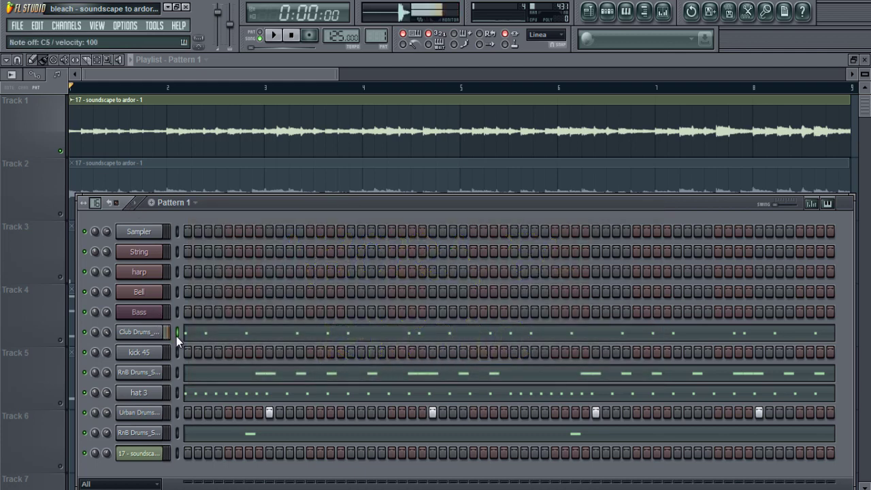
pyautogui.press('q')
pyautogui.click(178, 372)
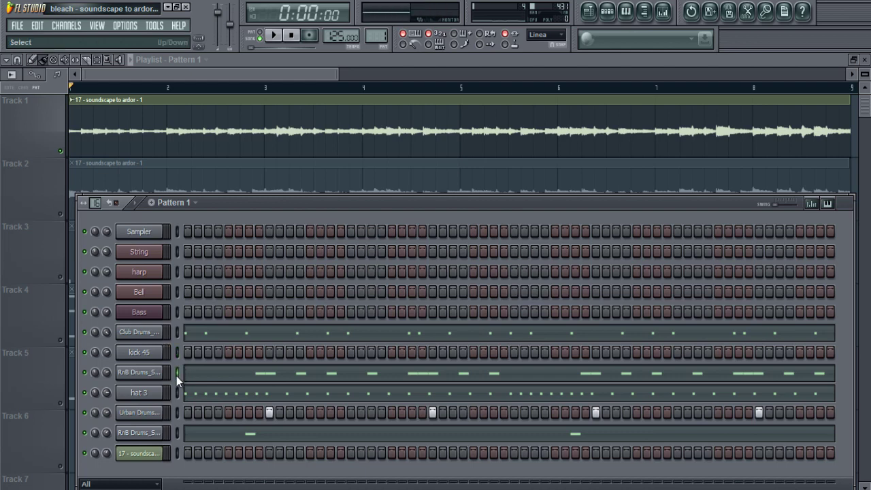
pyautogui.press('z')
pyautogui.click(176, 392)
pyautogui.press('z')
pyautogui.press('z')
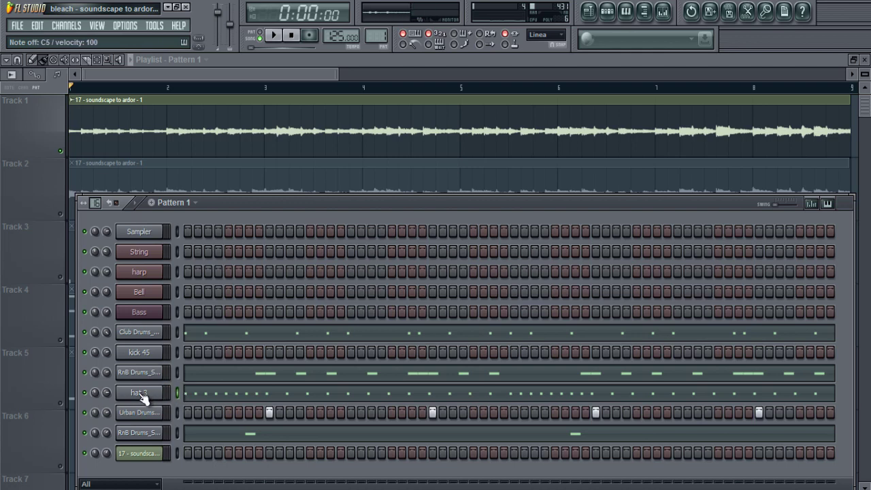
pyautogui.press('z')
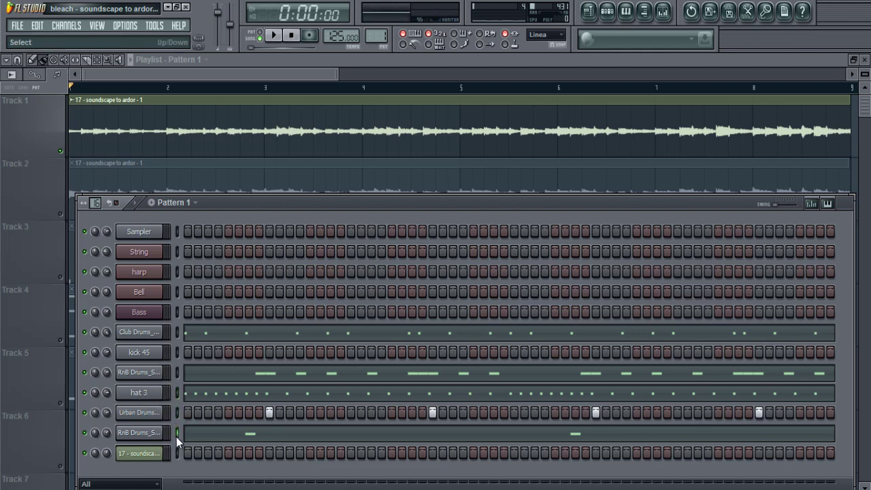
pyautogui.press('z')
# Step: Play back the drum rhythms of Pattern 1 and Pattern 2 in turn
pyautogui.click(138, 204)
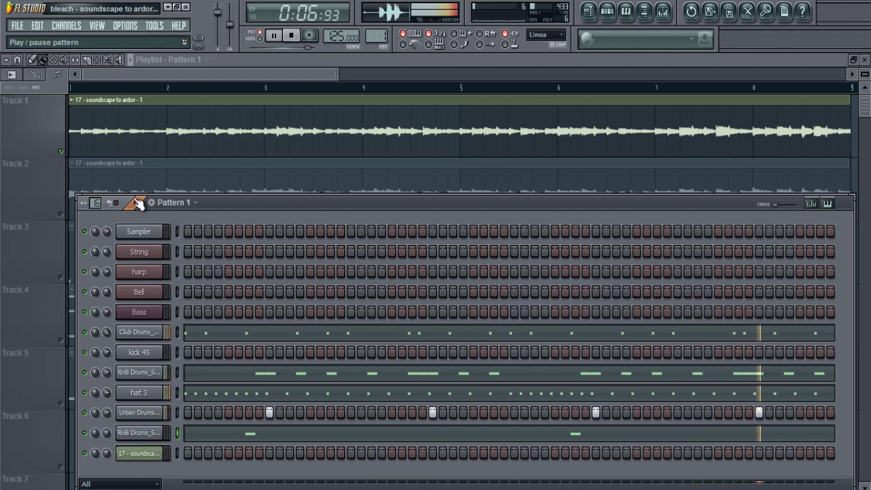
pyautogui.press('space')
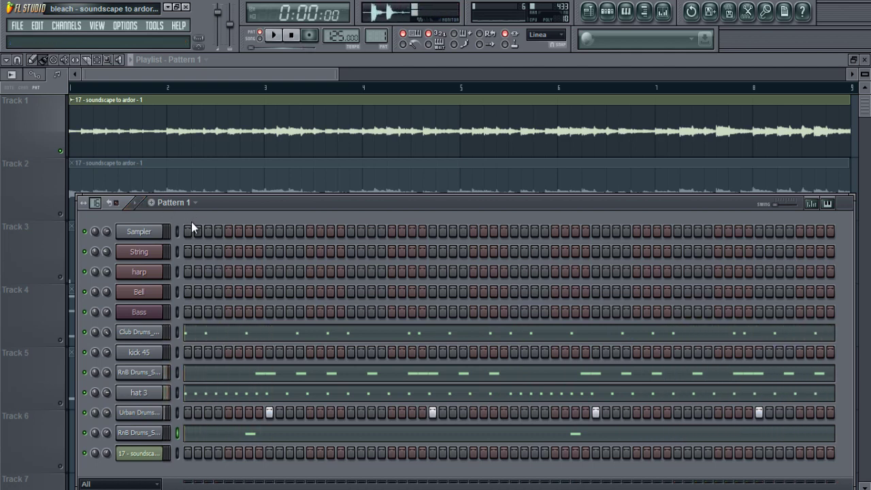
pyautogui.press('KP_Add')
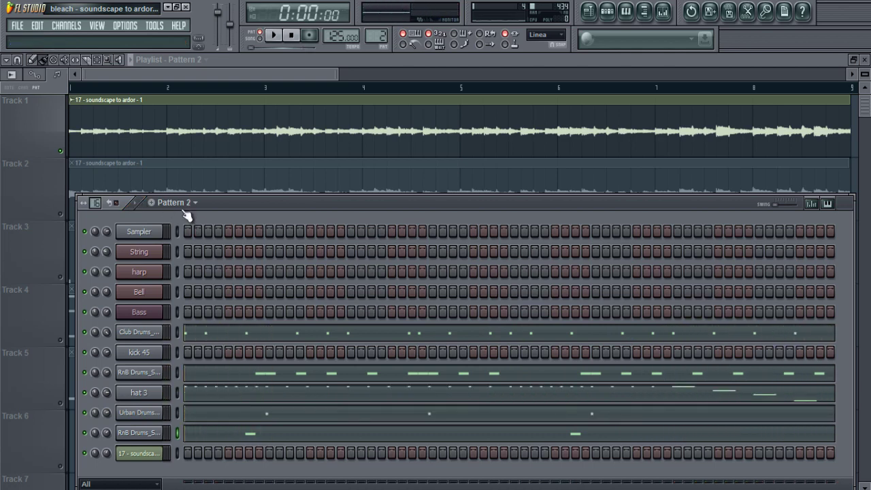
pyautogui.press('space')
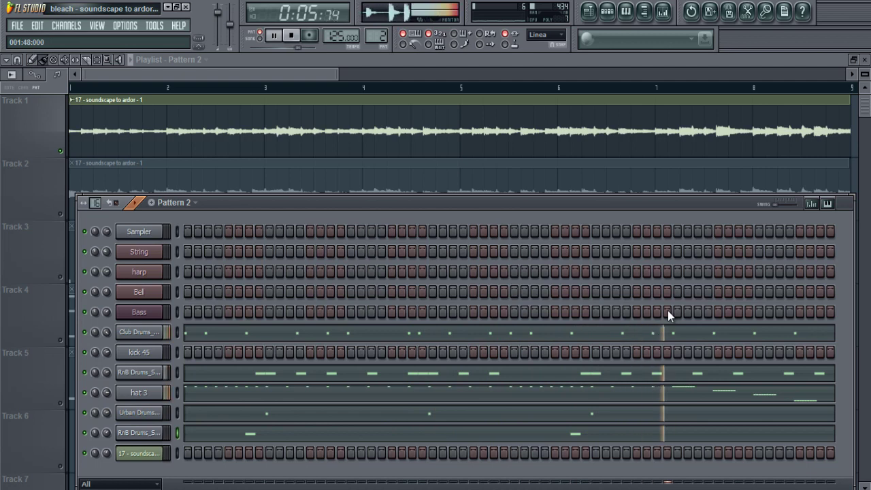
pyautogui.press('space')
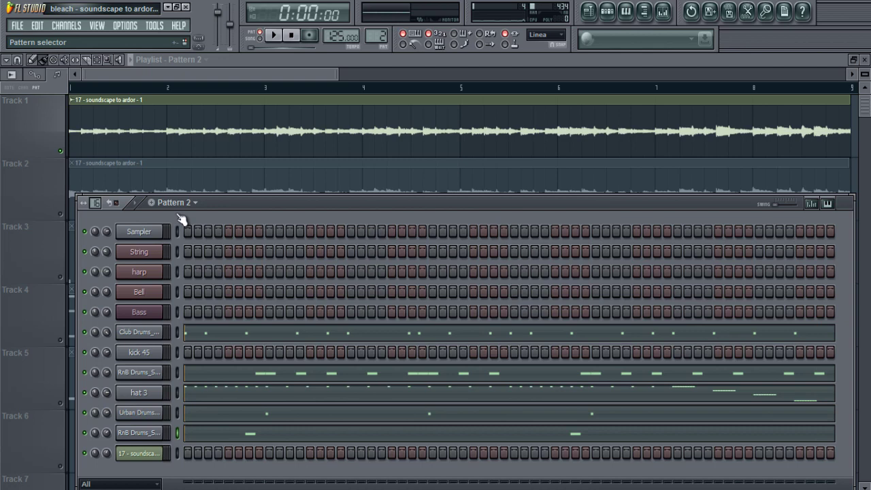
# Step: Show the mix page of the String channel's Nexus instrument in Pattern 3 and play the string part alone
pyautogui.scroll(-1, 181, 214)
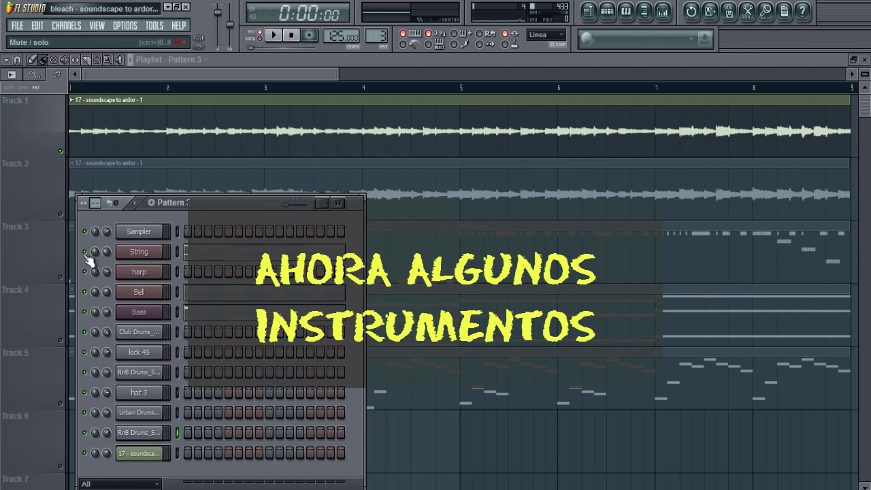
pyautogui.click(145, 256)
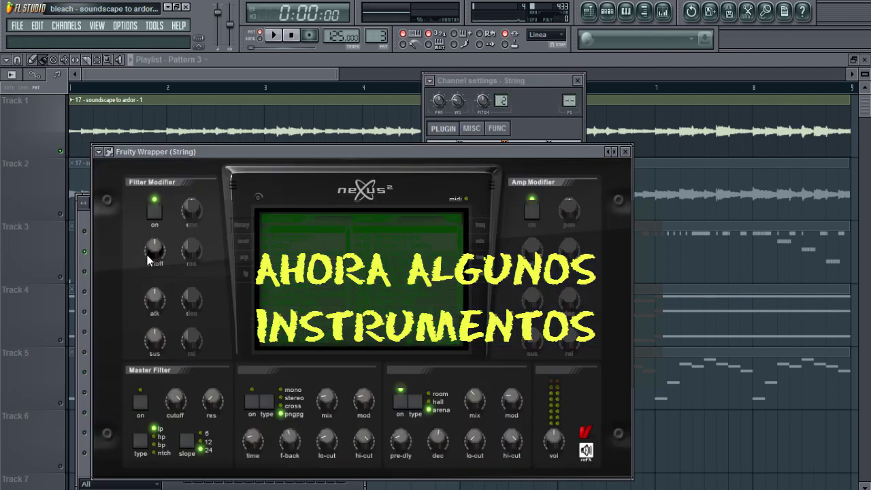
pyautogui.moveTo(421, 158); pyautogui.dragTo(697, 133)
pyautogui.click(755, 216)
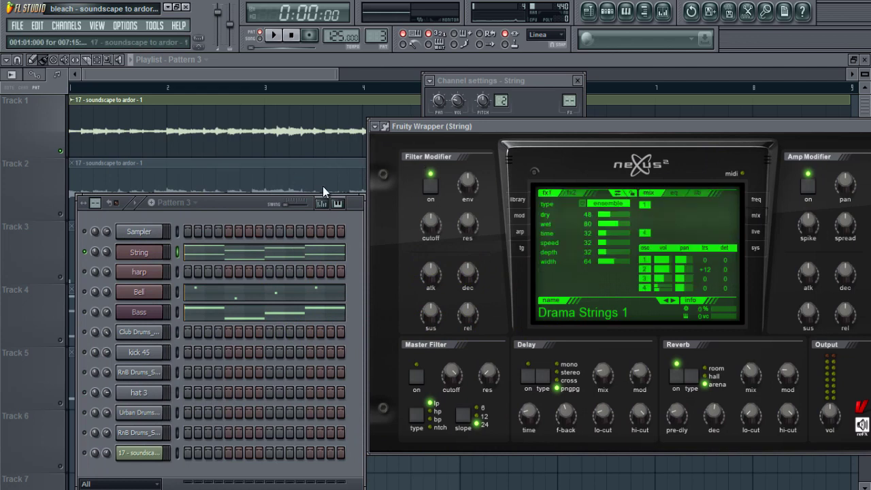
pyautogui.click(138, 205)
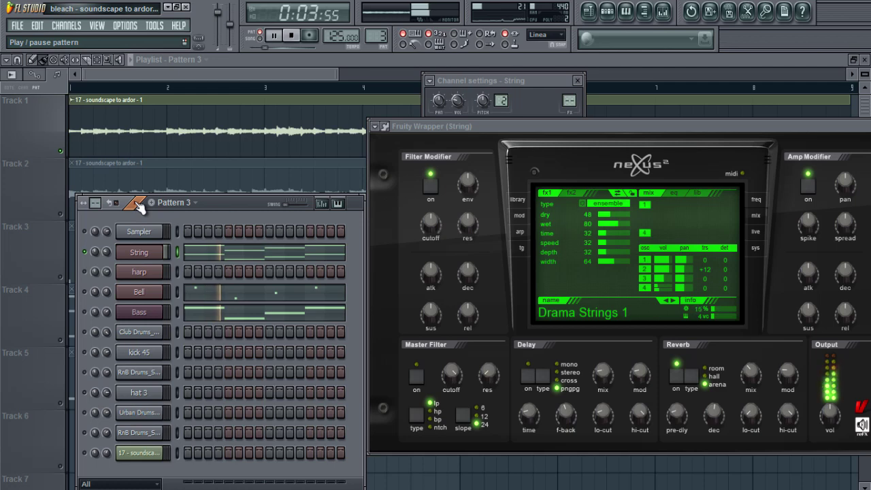
pyautogui.press('space')
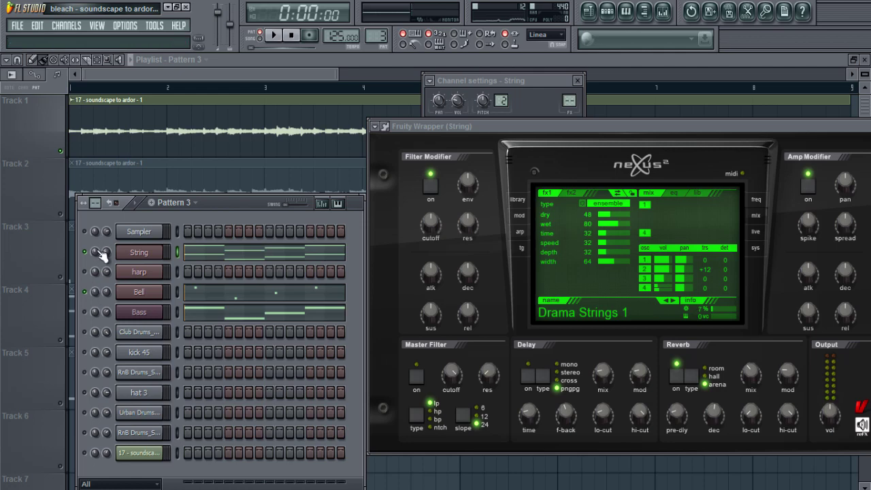
# Step: Show the mix page of the Bell channel's Nexus instrument, try a few notes, and play the bells with the strings
pyautogui.click(141, 293)
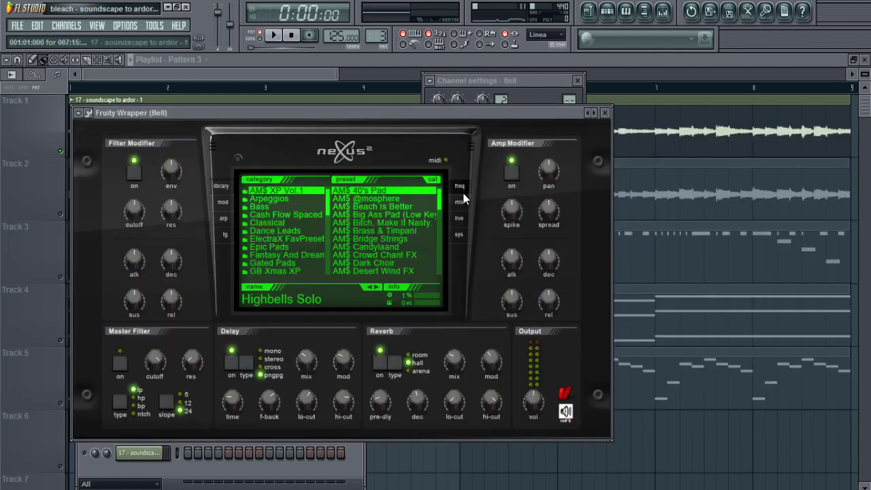
pyautogui.click(460, 201)
pyautogui.moveTo(397, 114); pyautogui.dragTo(656, 113)
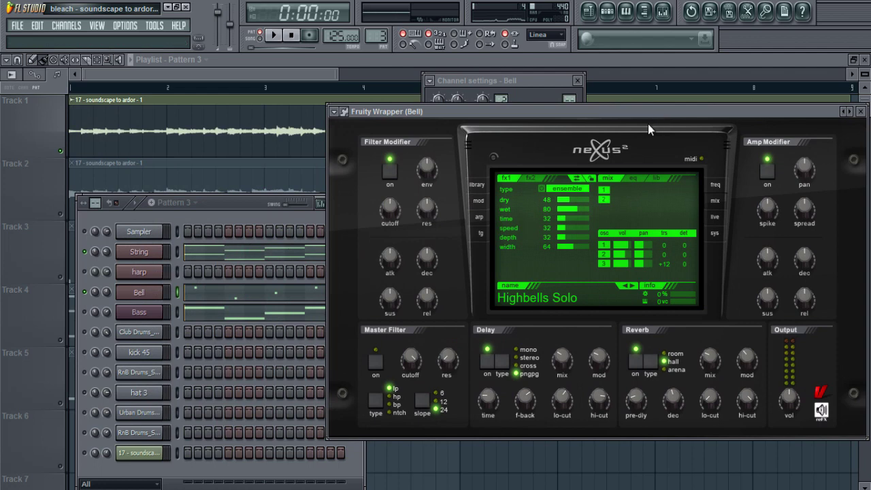
pyautogui.press('q')
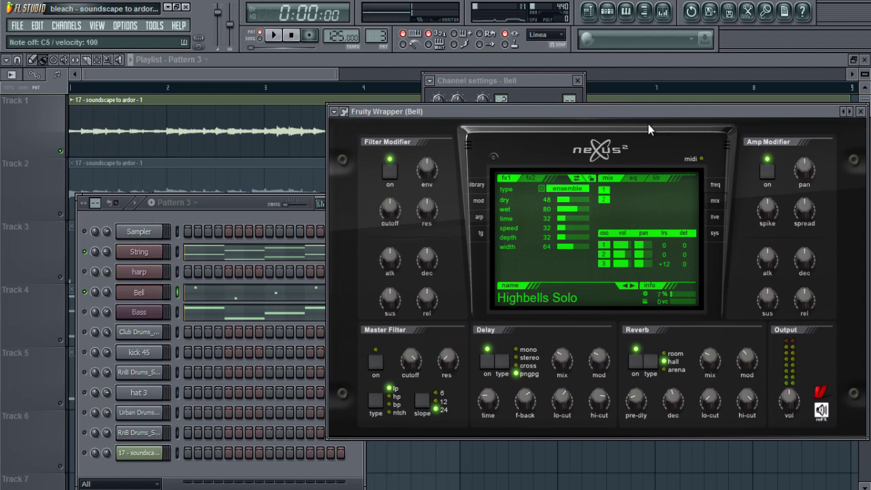
pyautogui.press('b')
pyautogui.press('space')
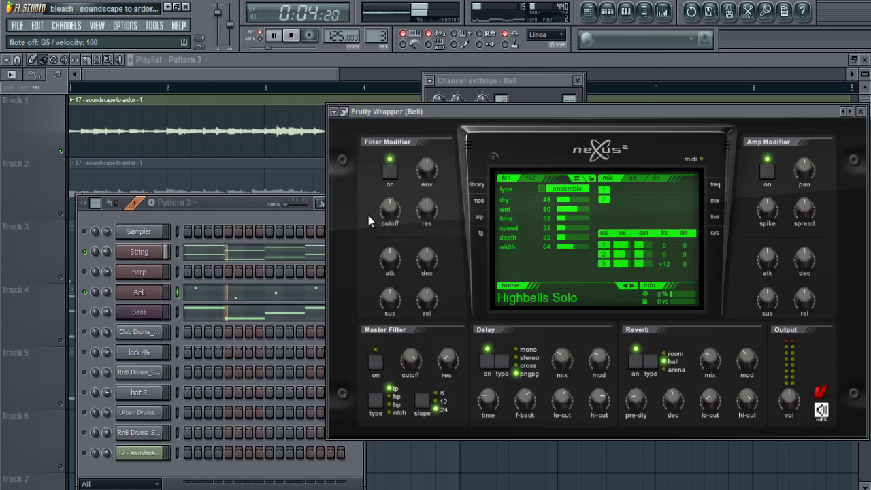
pyautogui.press('space')
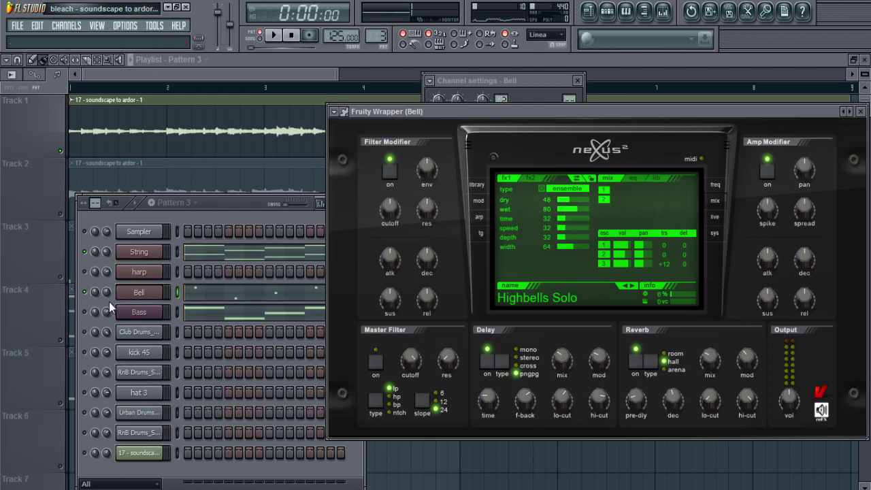
# Step: Examine the Bass channel's notes in the piano roll and return to the step sequencer
pyautogui.click(189, 318)
pyautogui.scroll(-3, 261, 305)
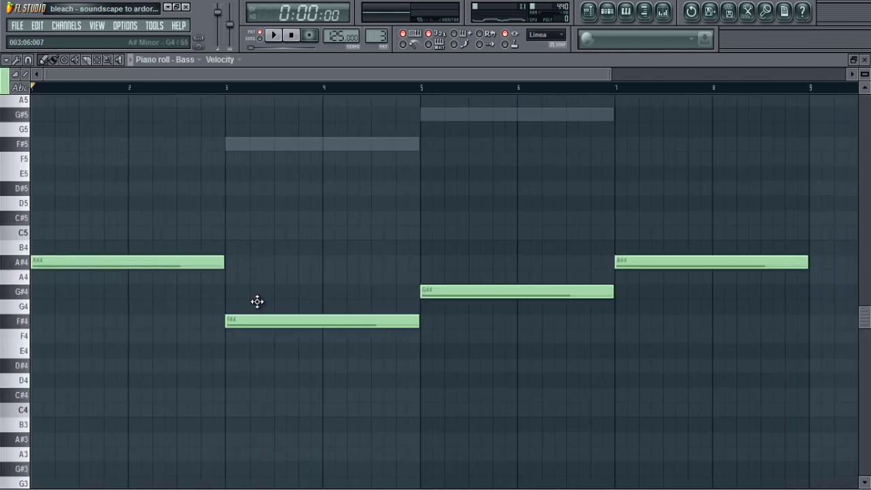
pyautogui.press('F5')
pyautogui.press('F6')
# Step: Load the Bass preset in the Bass channel's Harmless synth and return to the step sequencer
pyautogui.click(139, 312)
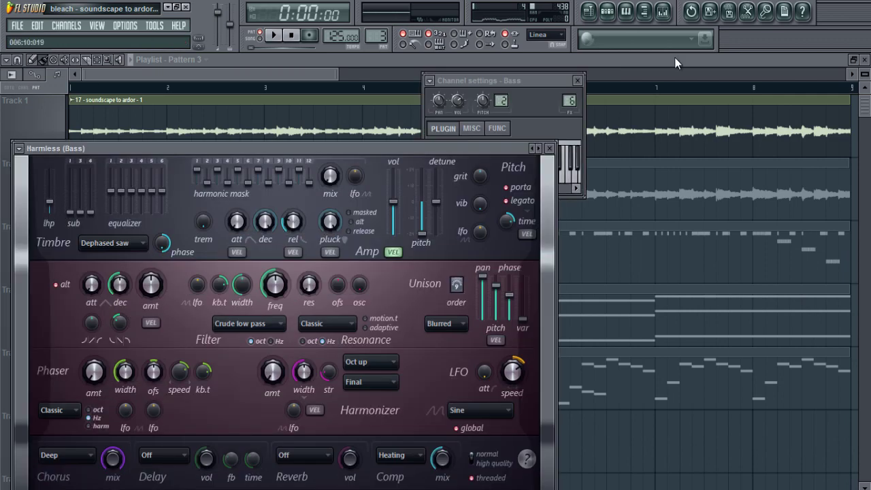
pyautogui.click(550, 148)
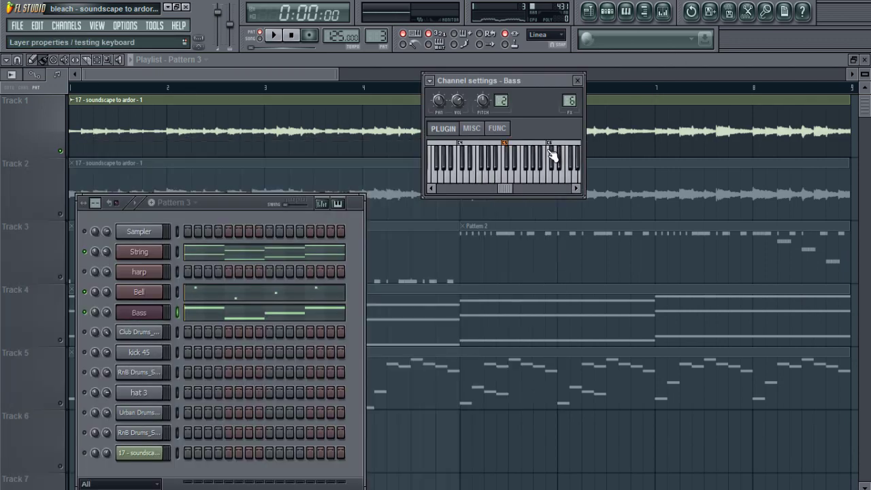
pyautogui.click(154, 315)
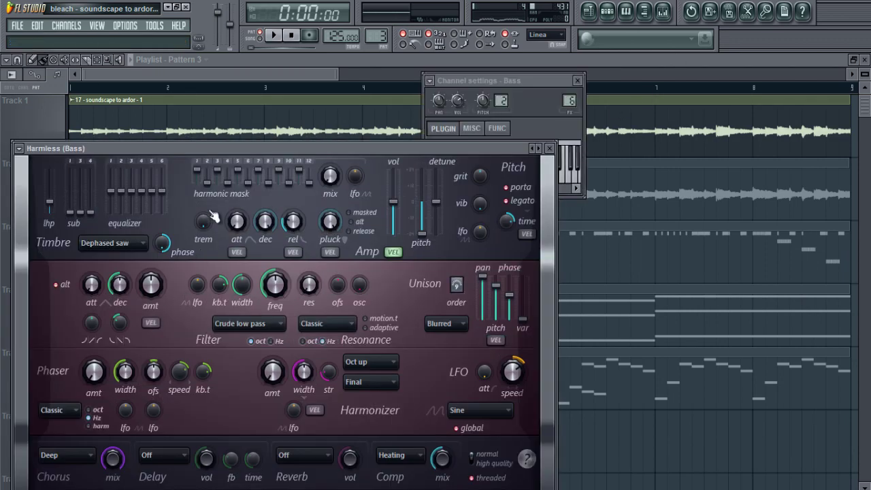
pyautogui.moveTo(245, 147); pyautogui.dragTo(340, 121)
pyautogui.click(115, 123)
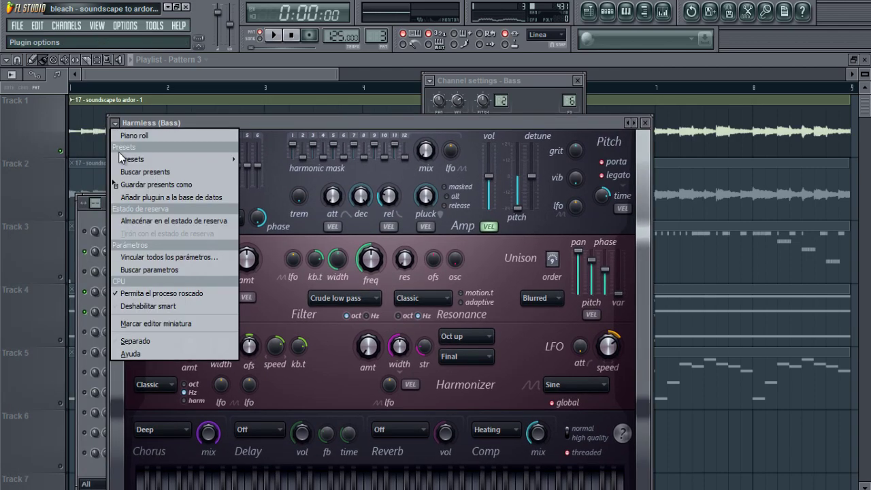
pyautogui.moveTo(122, 158)
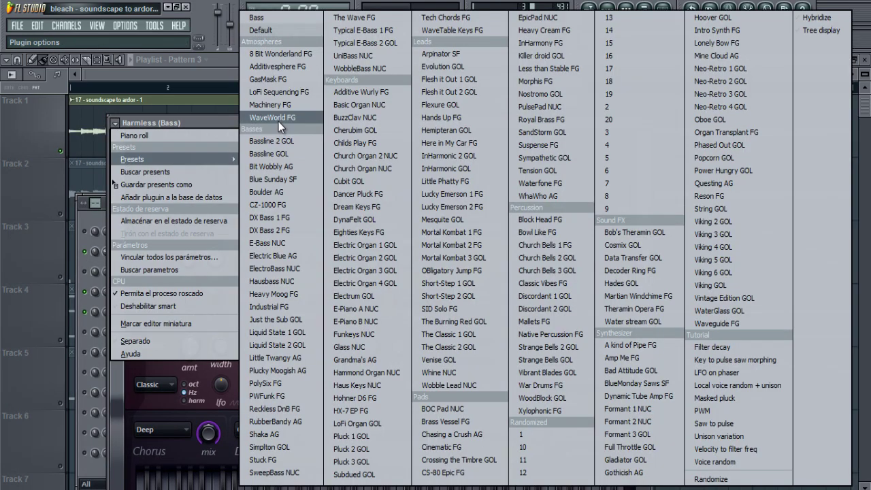
pyautogui.click(275, 21)
pyautogui.press('F12')
pyautogui.press('F6')
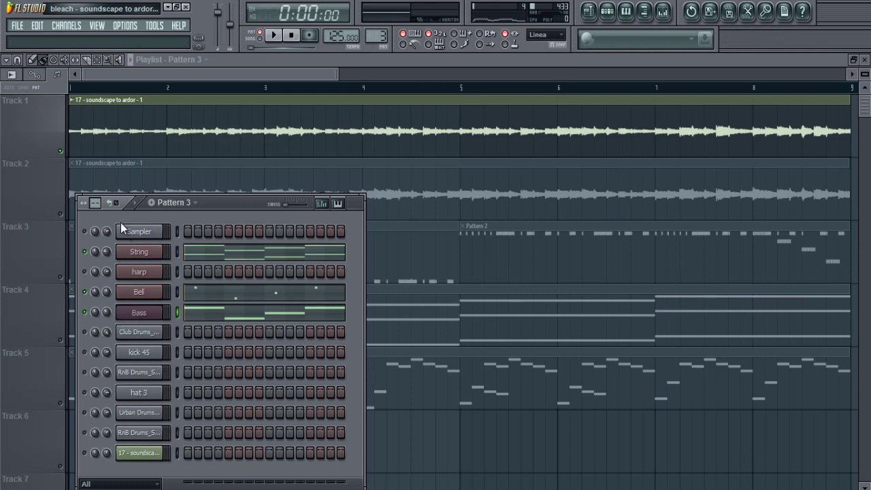
# Step: Mute the String and Bell channels and play Pattern 3 with only the bass audible
pyautogui.click(85, 251)
pyautogui.click(85, 292)
pyautogui.press('space')
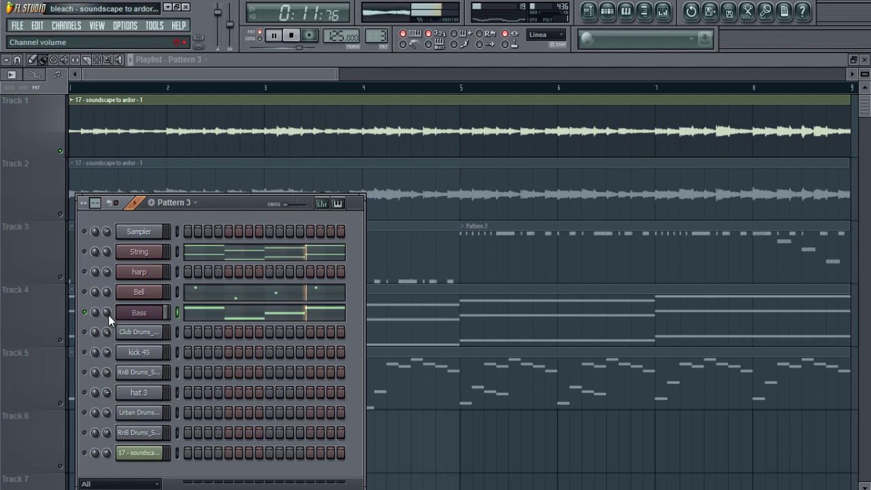
pyautogui.press('space')
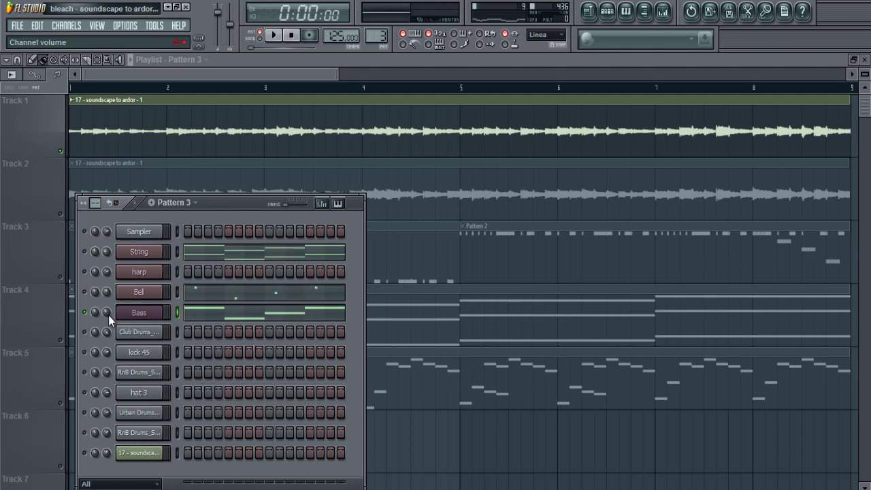
pyautogui.press('space')
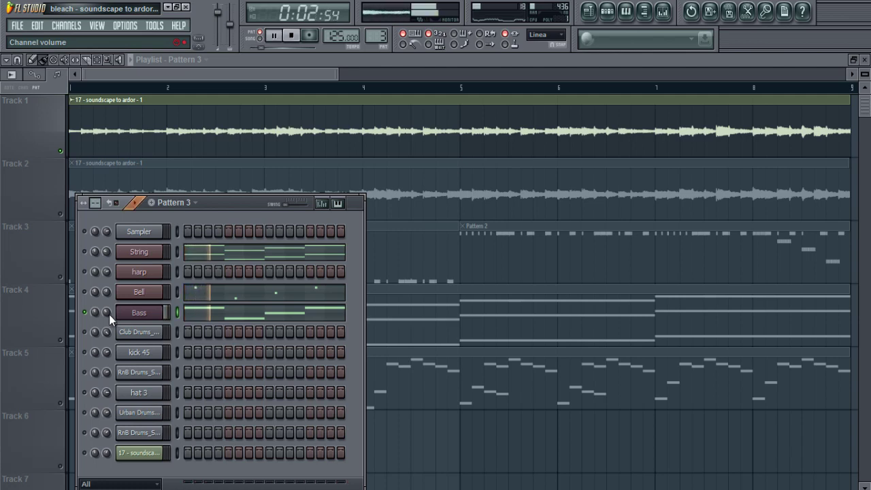
# Step: Play the bass pattern again and show the Bajo mixer track's effects, including Fruity Parametric EQ 2
pyautogui.press('space')
pyautogui.press('F6')
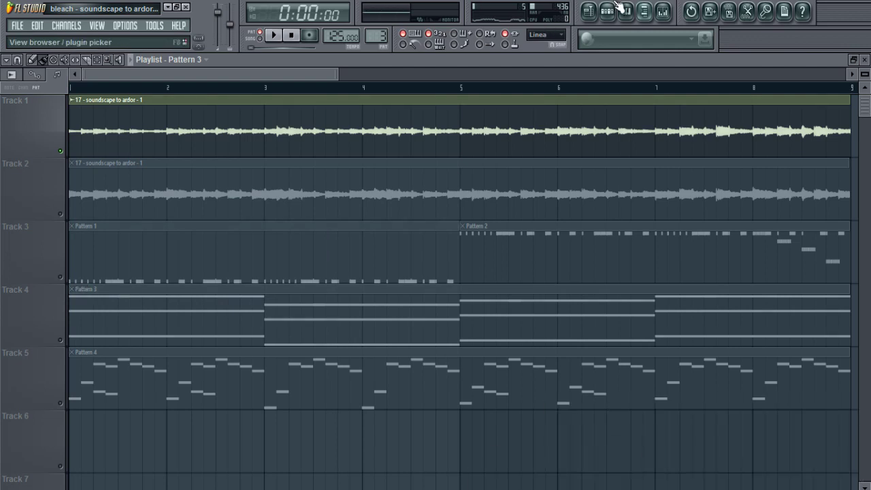
pyautogui.press('F6')
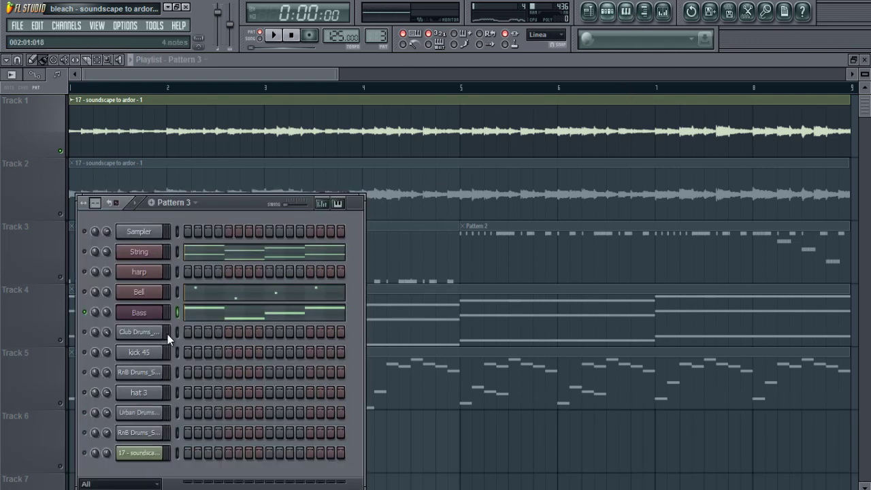
pyautogui.press('space')
pyautogui.click(662, 10)
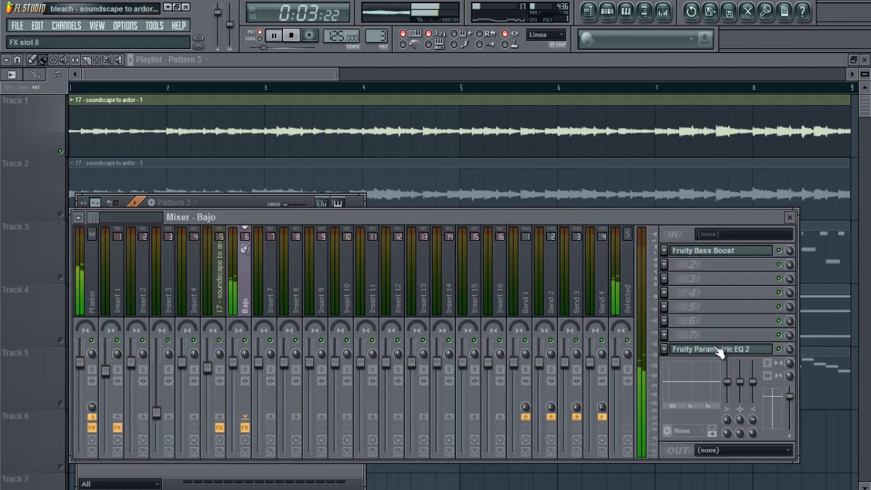
pyautogui.click(720, 350)
pyautogui.press('F12')
pyautogui.press('space')
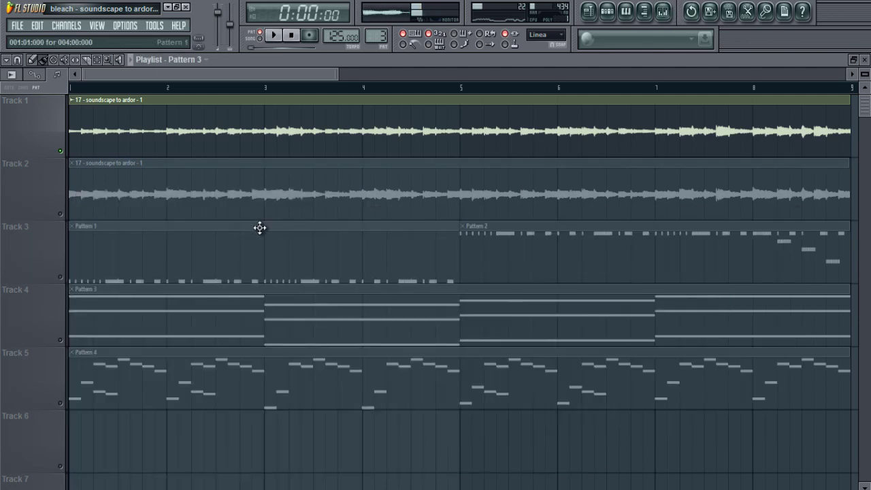
# Step: Make all playlist tracks except Track 2 audible and briefly show the sample's channel settings with Pattern 1's steps
pyautogui.rightClick(61, 152)
pyautogui.click(61, 214)
pyautogui.doubleClick(140, 134)
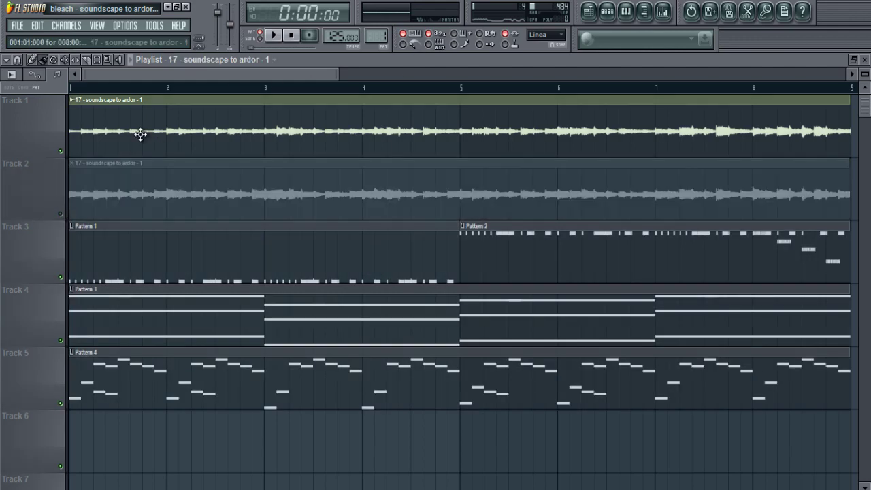
pyautogui.press('F6')
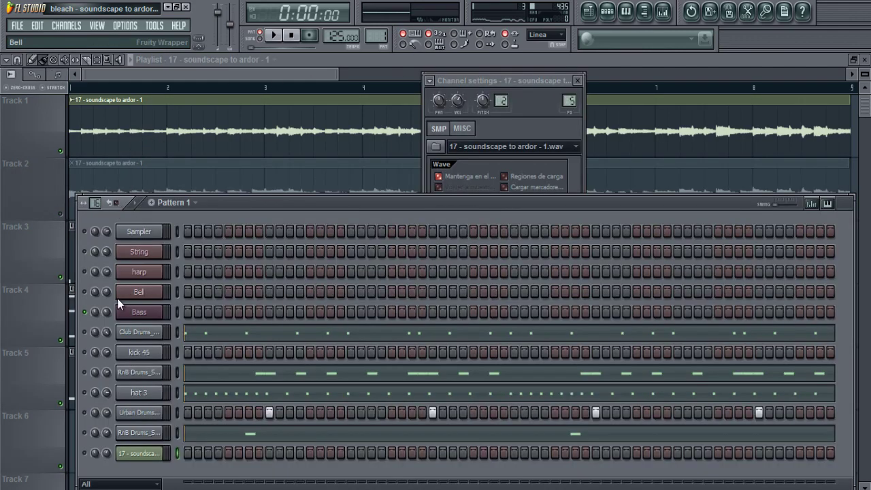
pyautogui.click(12, 232)
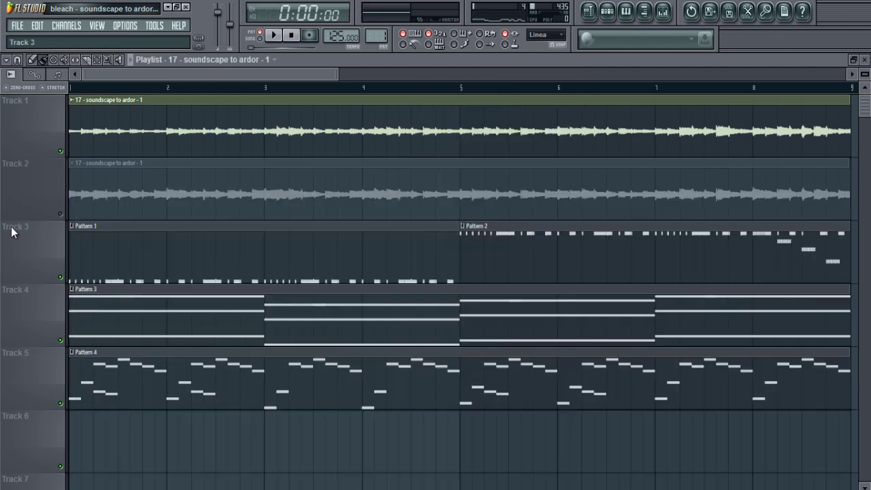
# Step: Play the whole arrangement in song mode with all channels unmuted and adjust the Bass channel's volume
pyautogui.click(255, 292)
pyautogui.scroll(-3, 255, 292)
pyautogui.scroll(3, 255, 292)
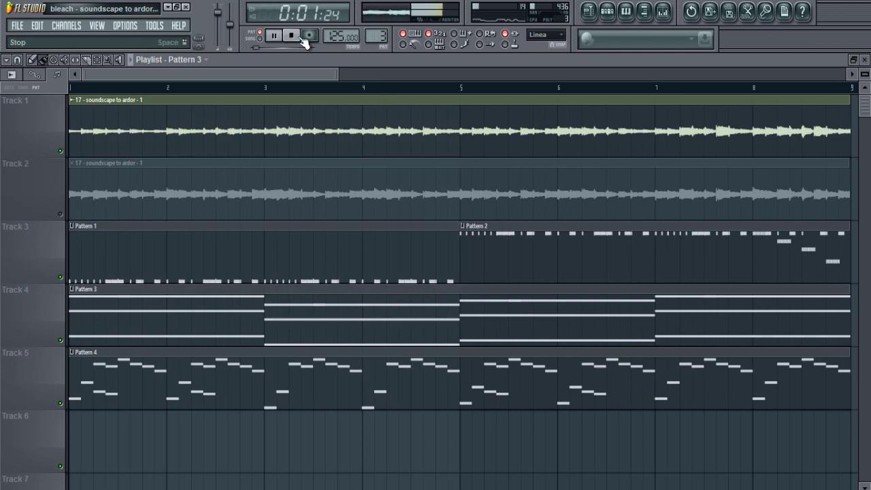
pyautogui.click(662, 15)
pyautogui.press('F6')
pyautogui.press('space')
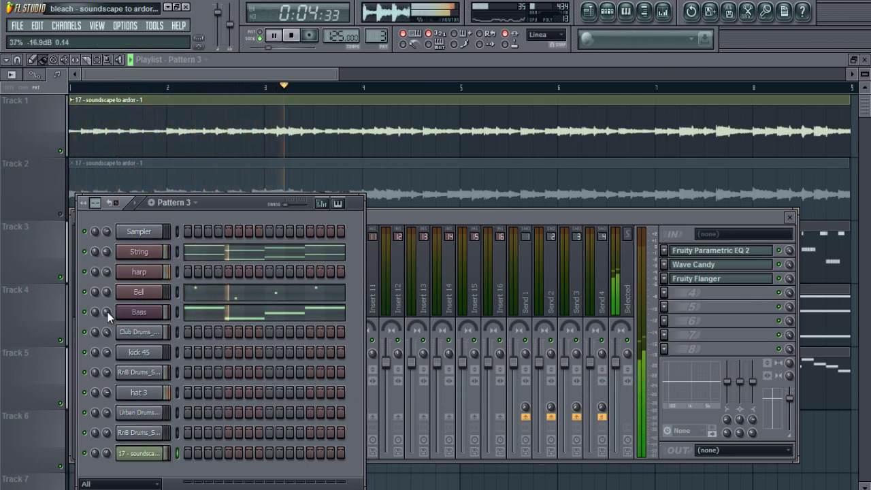
pyautogui.moveTo(107, 311); pyautogui.dragTo(112, 297)
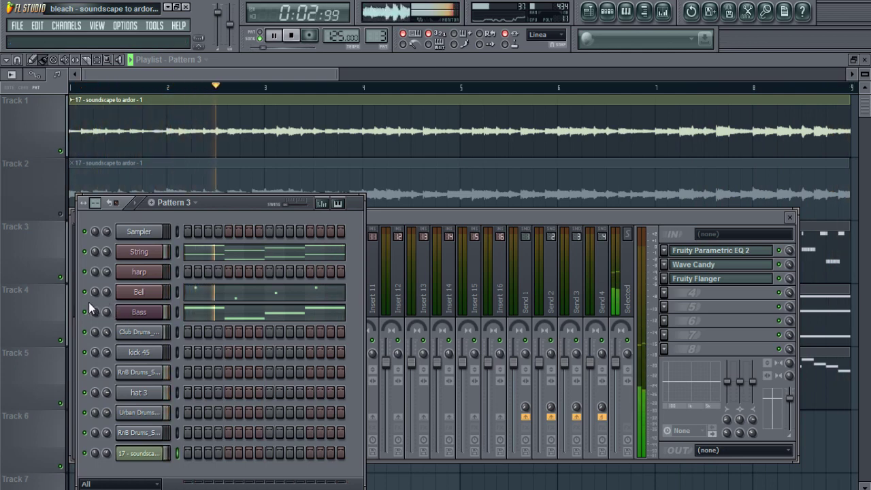
pyautogui.press('F12')
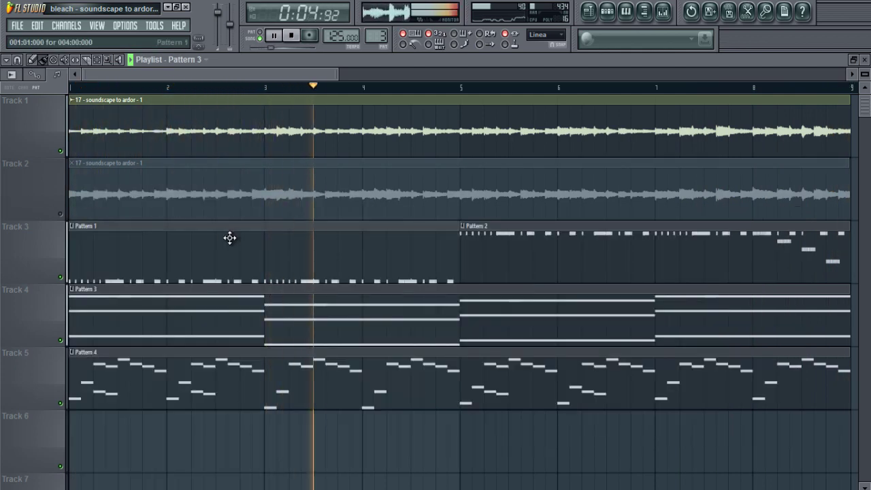
pyautogui.scroll(-2, 237, 251)
pyautogui.scroll(3, 237, 253)
pyautogui.rightClick(246, 255)
pyautogui.scroll(-1, 249, 249)
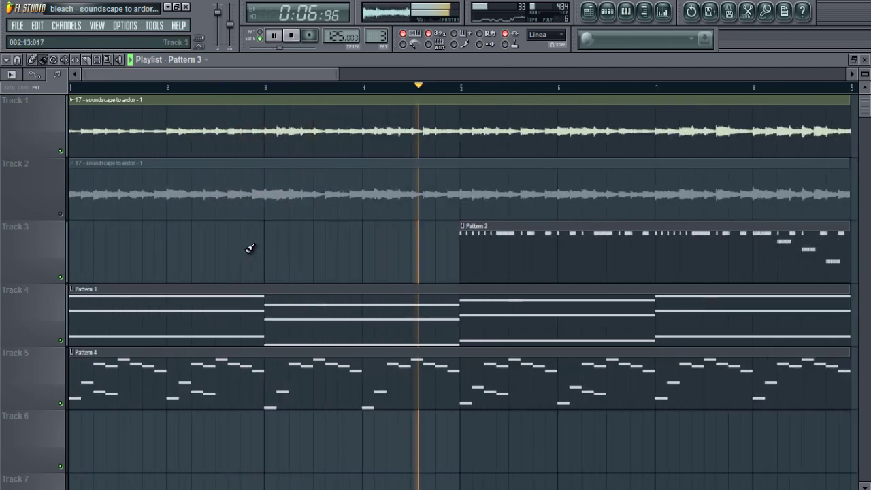
pyautogui.hotkey('ctrl', 'z')
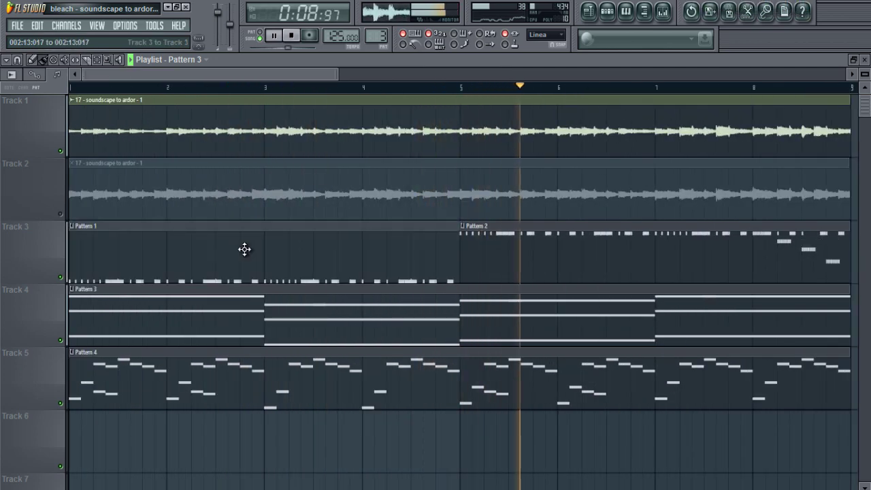
pyautogui.scroll(-1, 243, 247)
pyautogui.scroll(1, 243, 247)
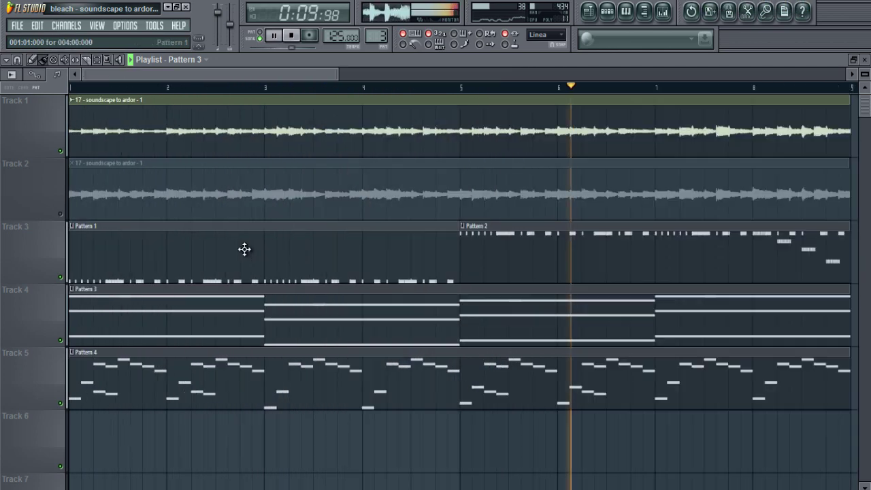
# Step: Rename playlist Track 3 as Drums and auto-name its two pattern clips after the track
pyautogui.rightClick(31, 246)
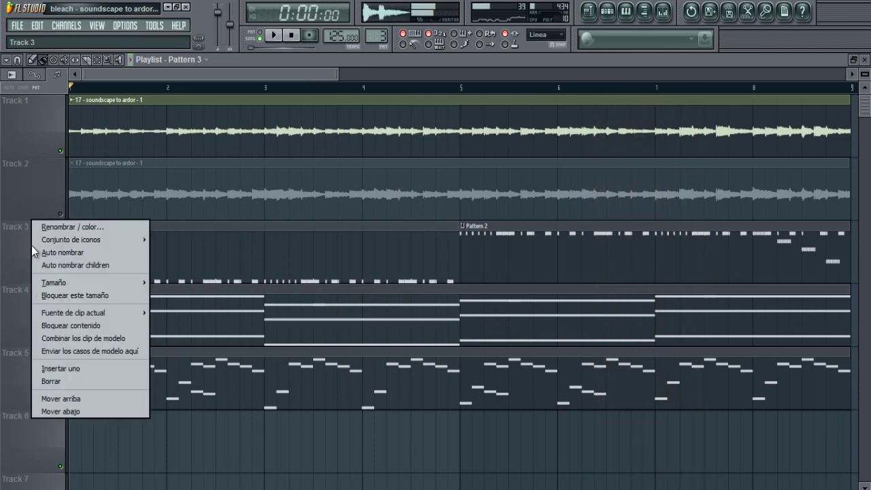
pyautogui.click(63, 226)
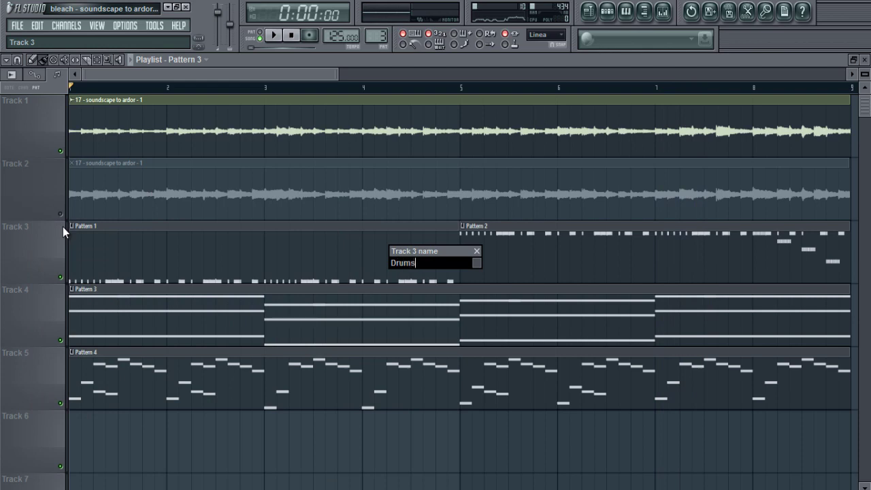
pyautogui.press('Return')
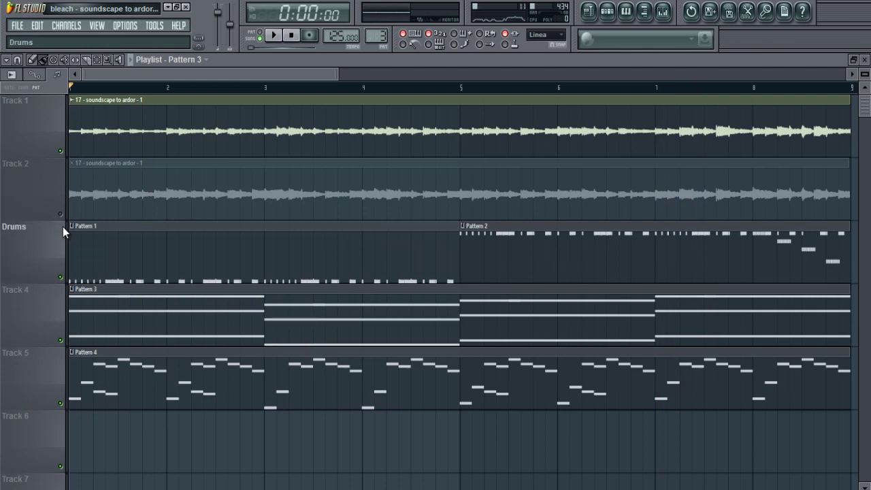
pyautogui.rightClick(51, 229)
pyautogui.click(53, 261)
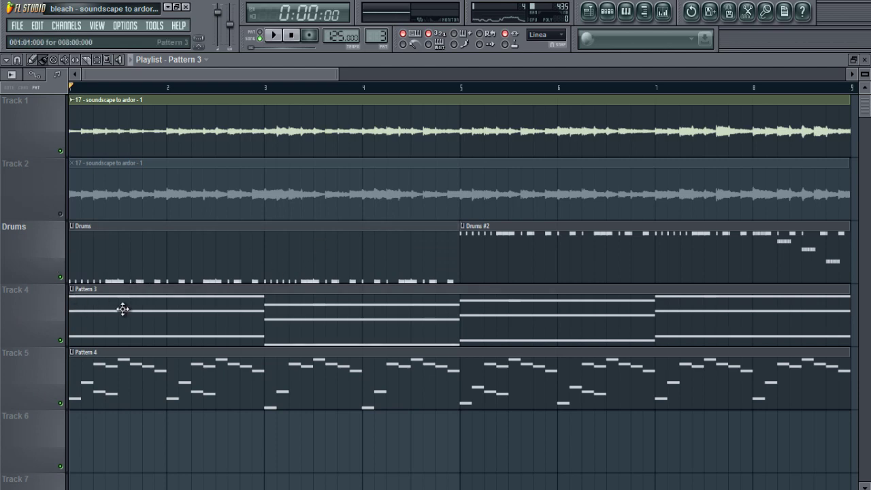
# Step: Open Pattern 4 and the harp channel's Nexus instrument, arrange the windows side by side, and play the pattern
pyautogui.doubleClick(128, 385)
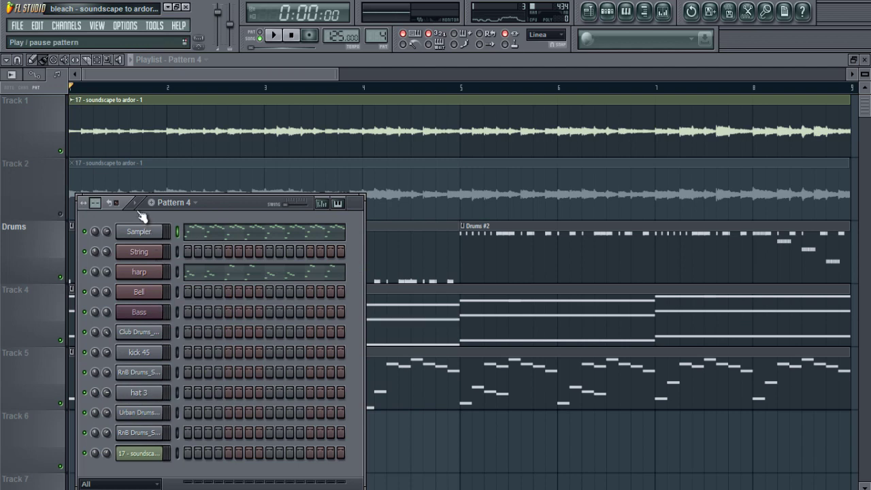
pyautogui.moveTo(181, 211); pyautogui.dragTo(223, 222)
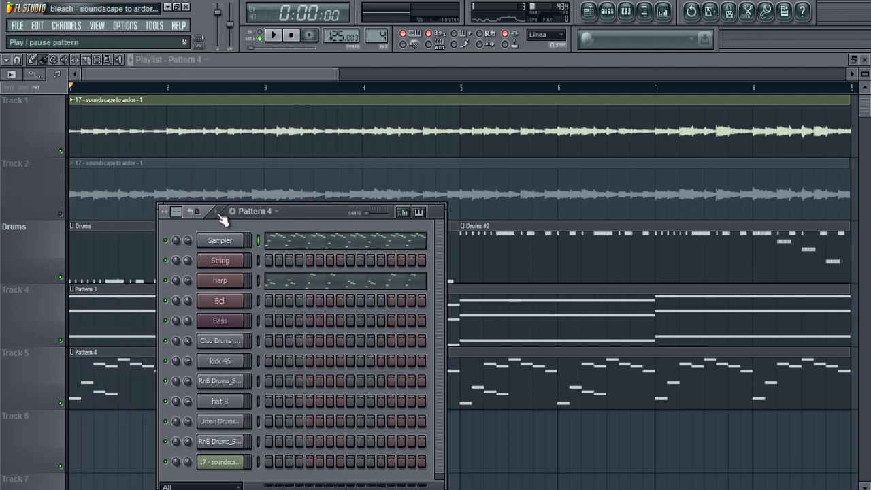
pyautogui.click(227, 276)
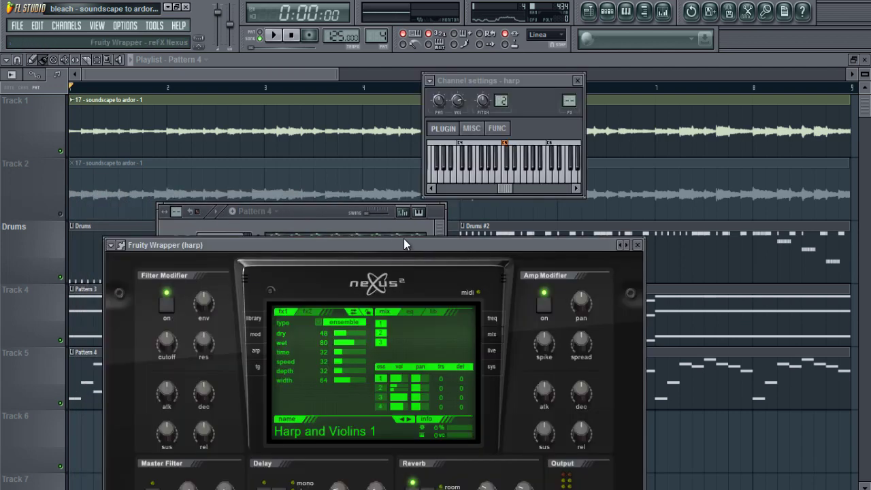
pyautogui.moveTo(404, 240); pyautogui.dragTo(647, 152)
pyautogui.click(264, 230)
pyautogui.press('space')
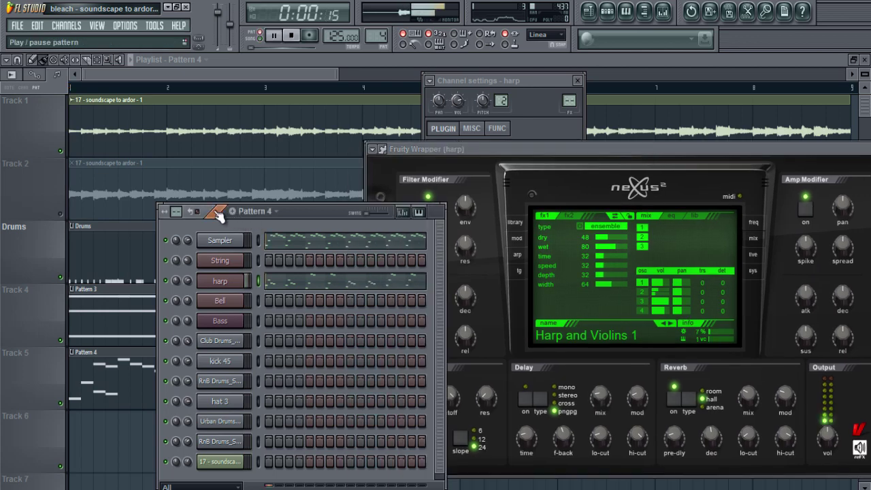
# Step: Examine the harp channel's notes in the piano roll during playback and return to the playlist
pyautogui.click(292, 280)
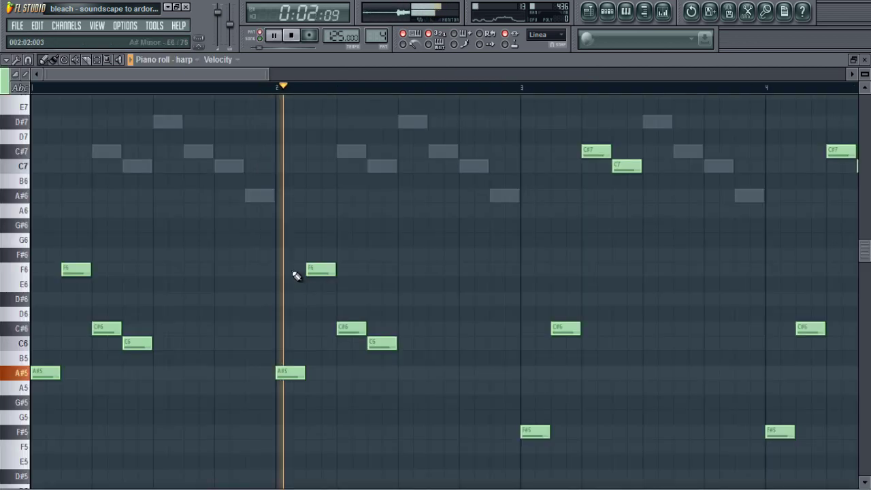
pyautogui.scroll(-3, 293, 258)
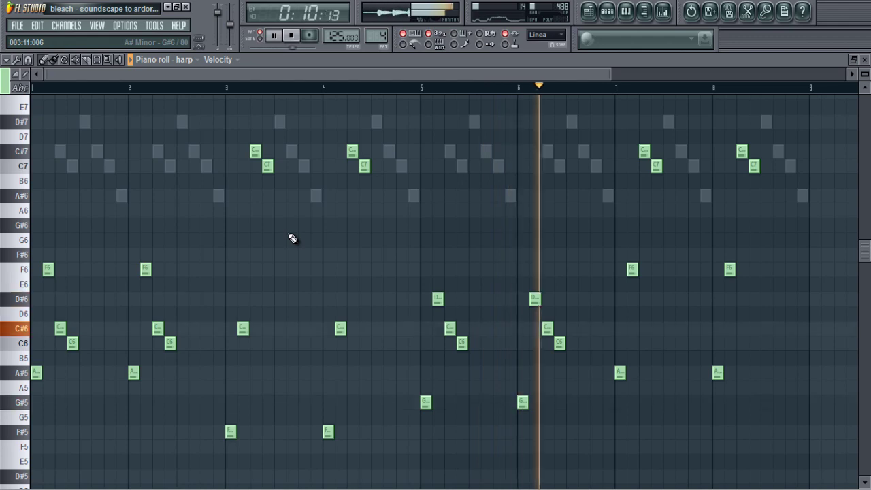
pyautogui.click(865, 60)
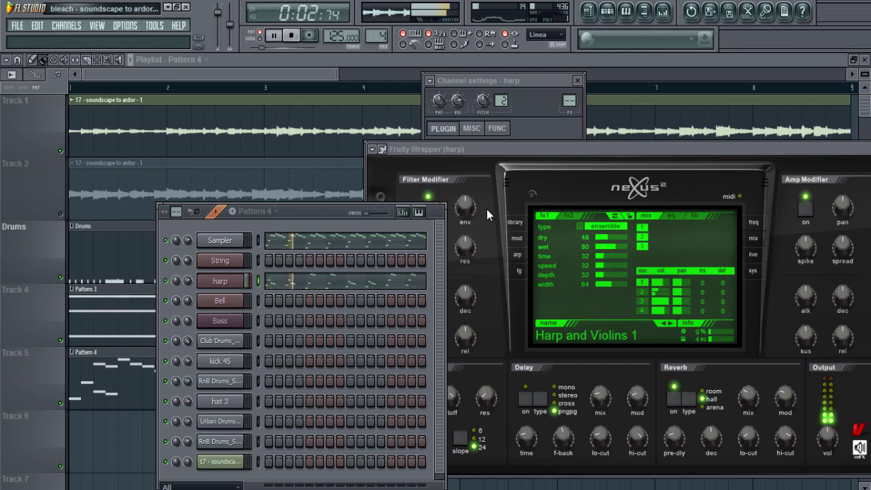
pyautogui.press('space')
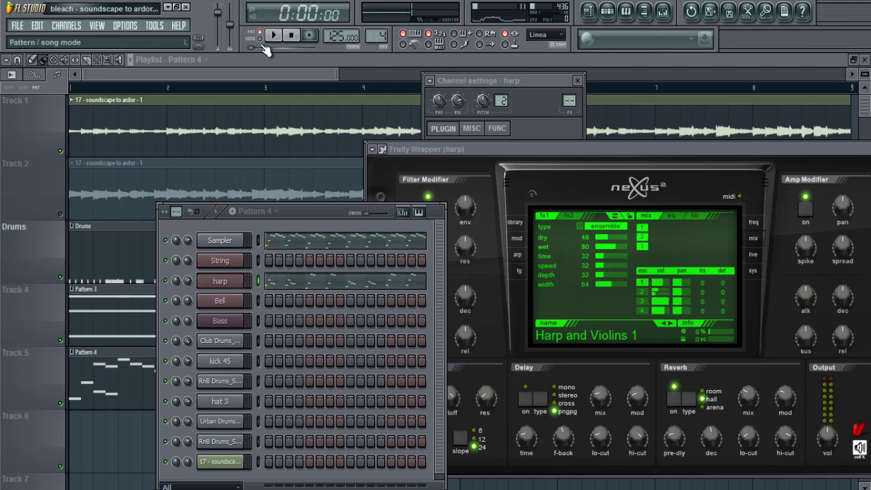
pyautogui.press('F12')
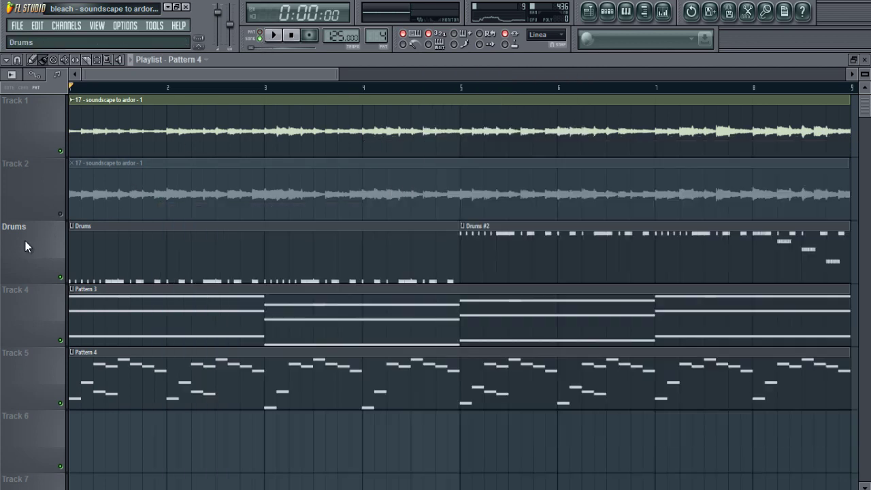
# Step: Rename playlist Track 5, which holds the Pattern 4 clip, as Harp
pyautogui.rightClick(37, 368)
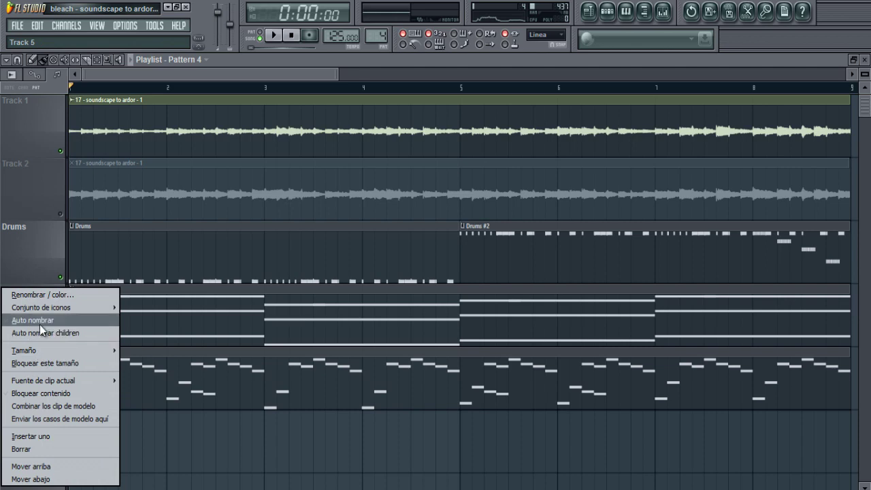
pyautogui.click(40, 325)
pyautogui.rightClick(41, 374)
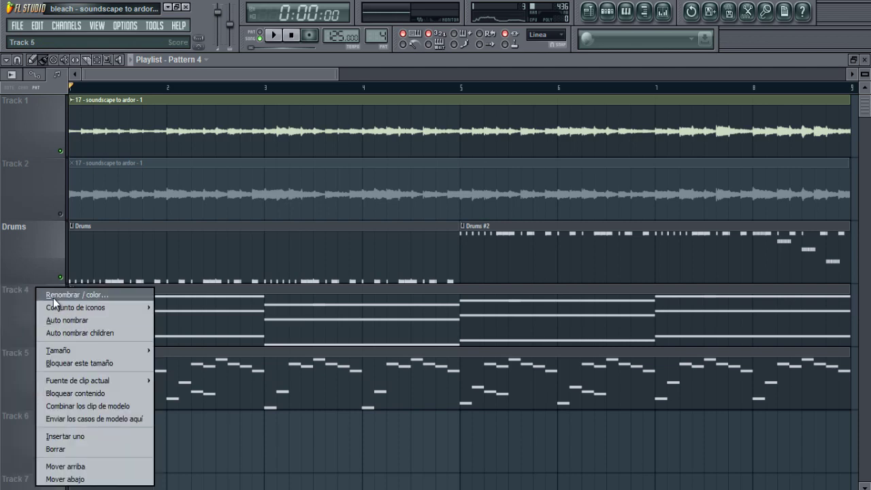
pyautogui.click(53, 299)
pyautogui.write('Har')
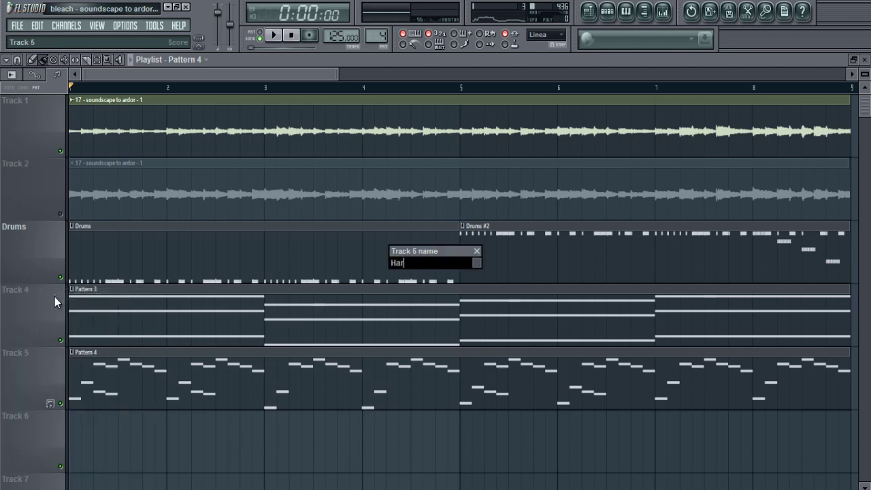
pyautogui.write('p')
pyautogui.press('Return')
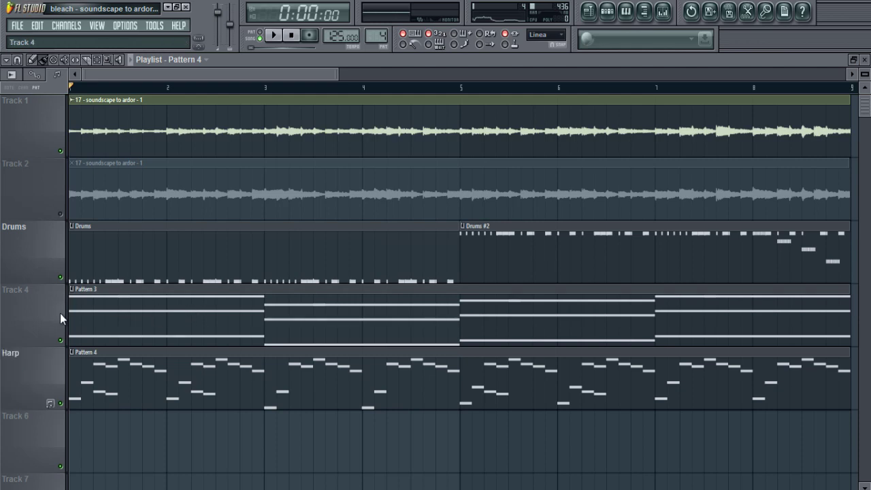
# Step: Move the Harp track up one position, directly below the Drums track, and deselect its clip
pyautogui.click(15, 374)
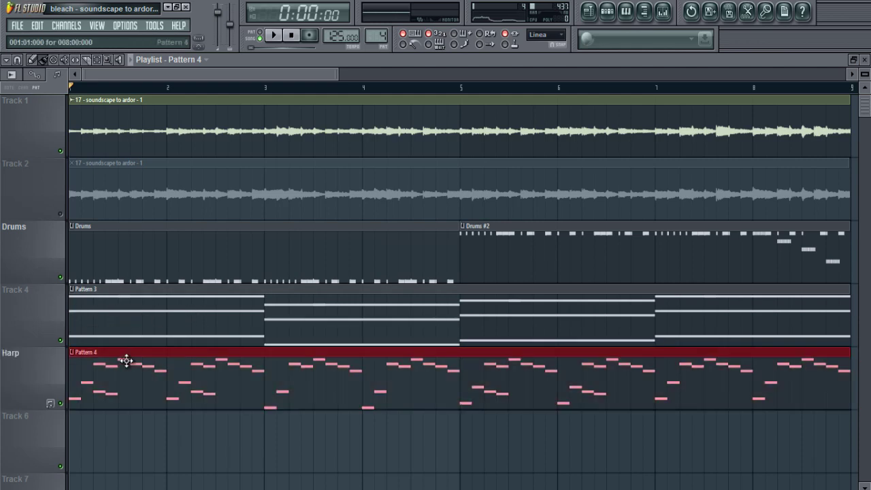
pyautogui.rightClick(29, 366)
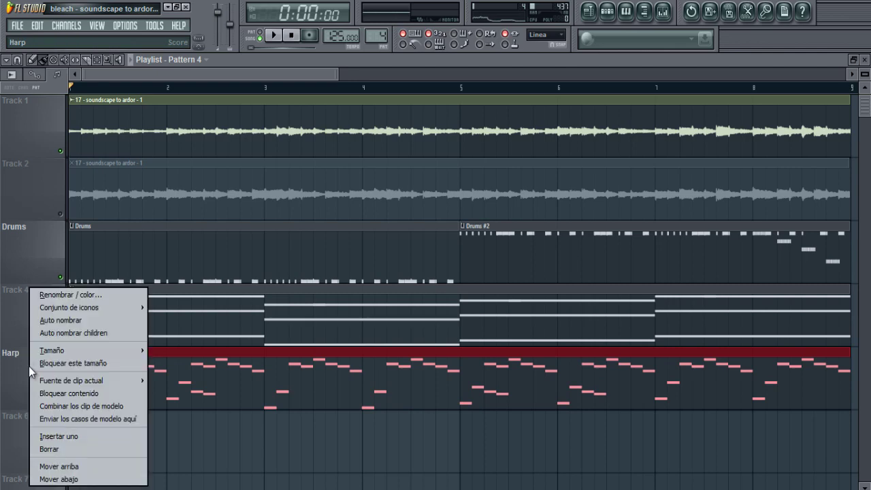
pyautogui.click(91, 464)
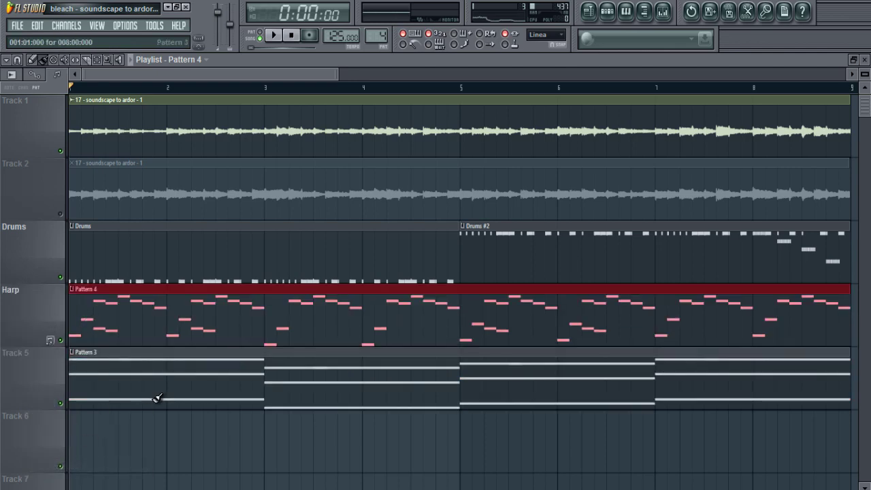
pyautogui.click(160, 439)
pyautogui.rightClick(170, 446)
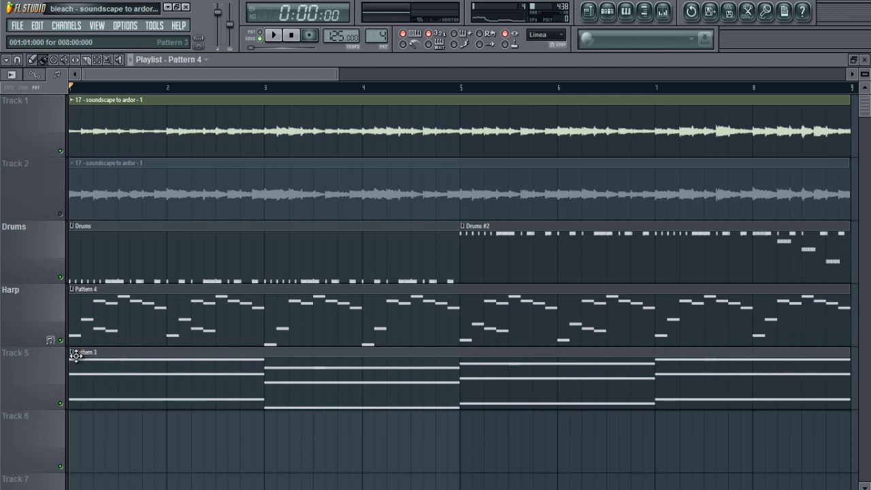
# Step: Review Pattern 3's channels and split the pattern by channel into separate String, Bell and Bass patterns
pyautogui.doubleClick(112, 373)
pyautogui.press('F6')
pyautogui.press('F5')
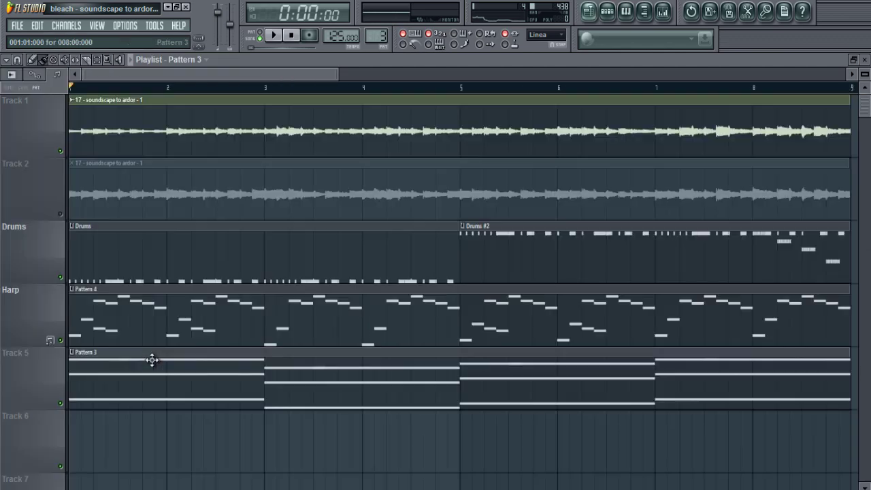
pyautogui.press('F6')
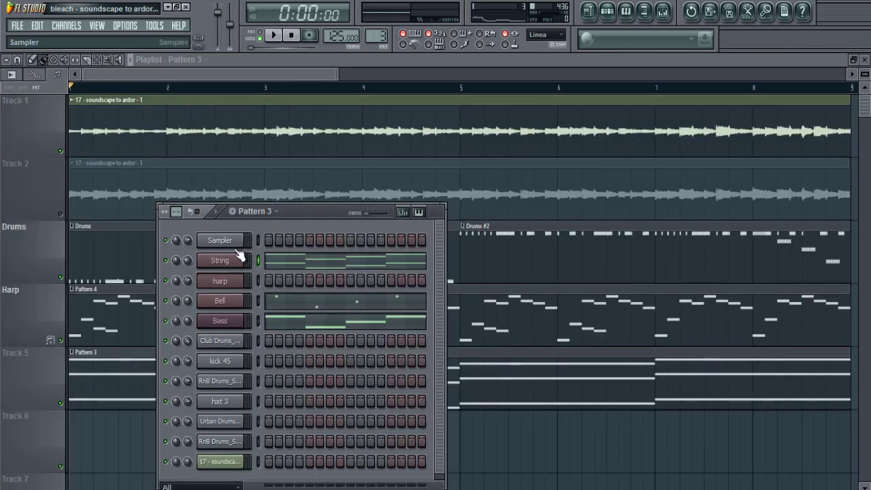
pyautogui.press('F6')
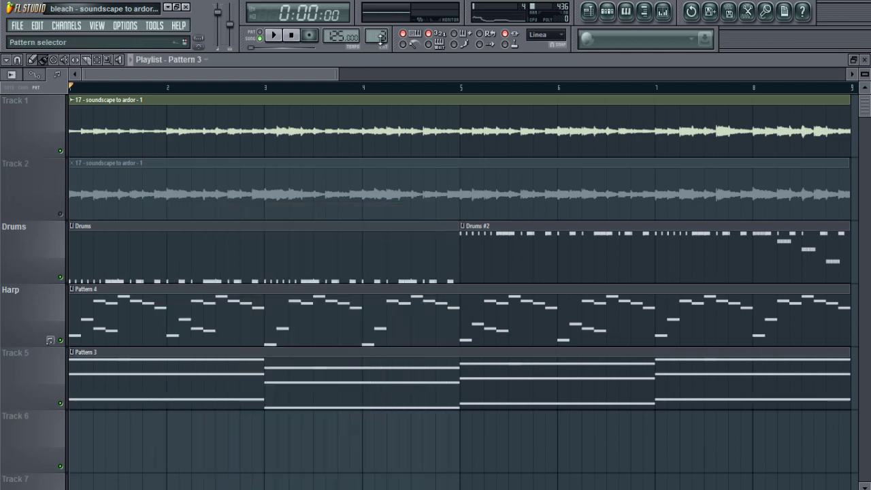
pyautogui.doubleClick(202, 376)
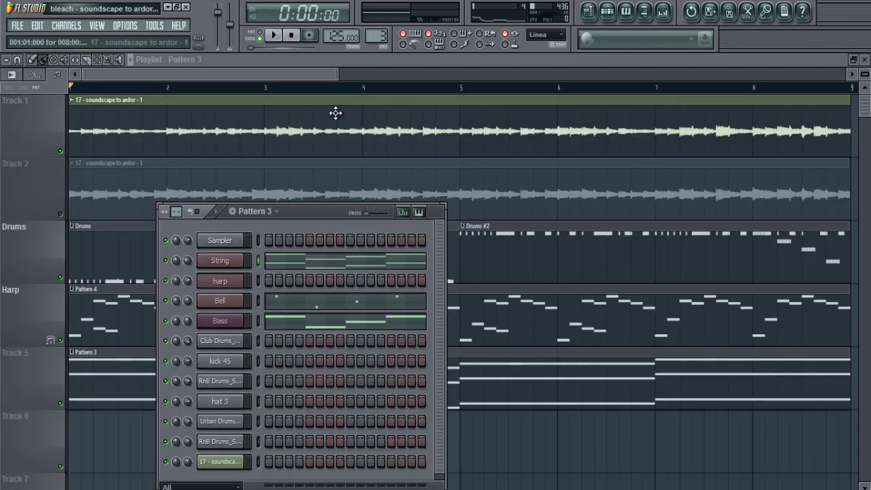
pyautogui.press('F6')
pyautogui.click(378, 35)
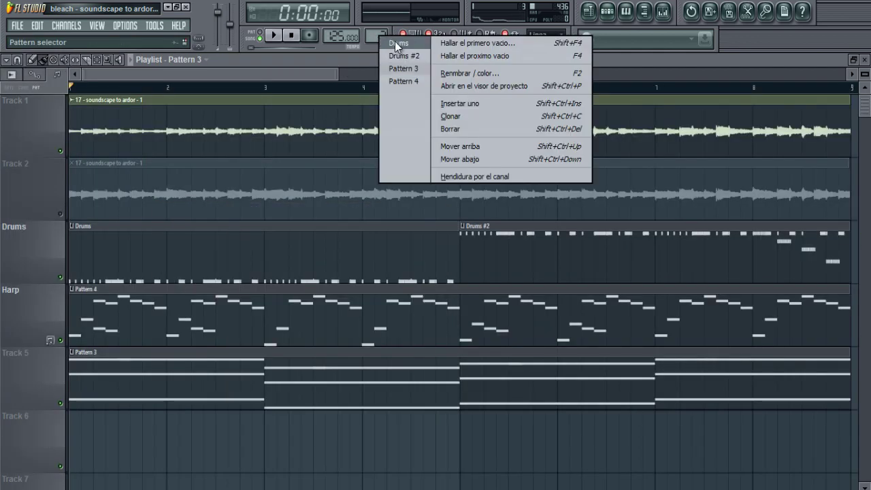
pyautogui.click(460, 176)
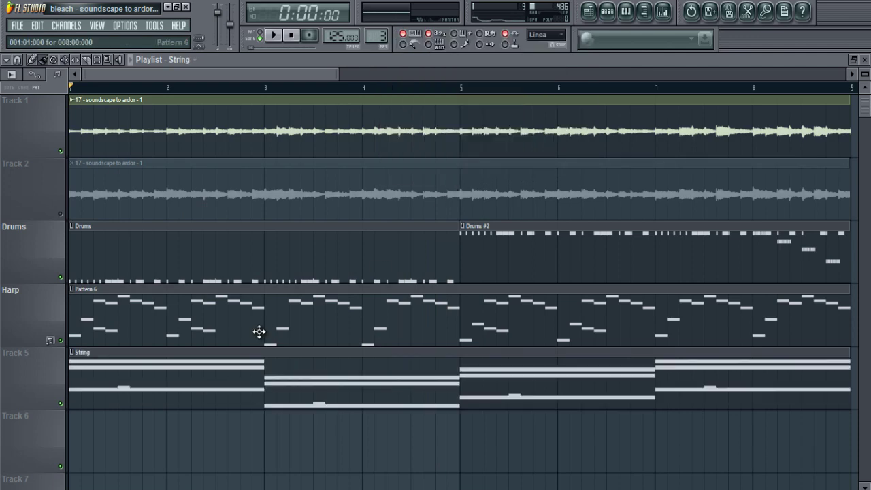
# Step: Select all clips of the String pattern, move them down to Track 6, and deselect them
pyautogui.click(74, 355)
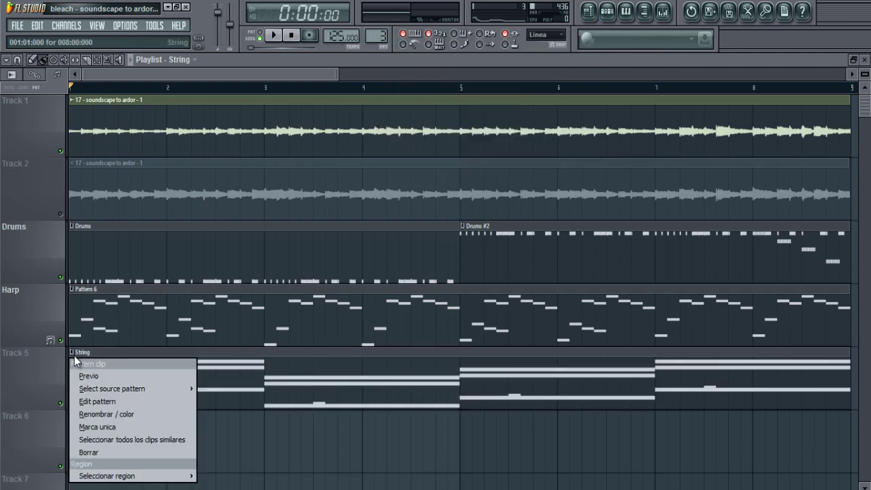
pyautogui.click(103, 439)
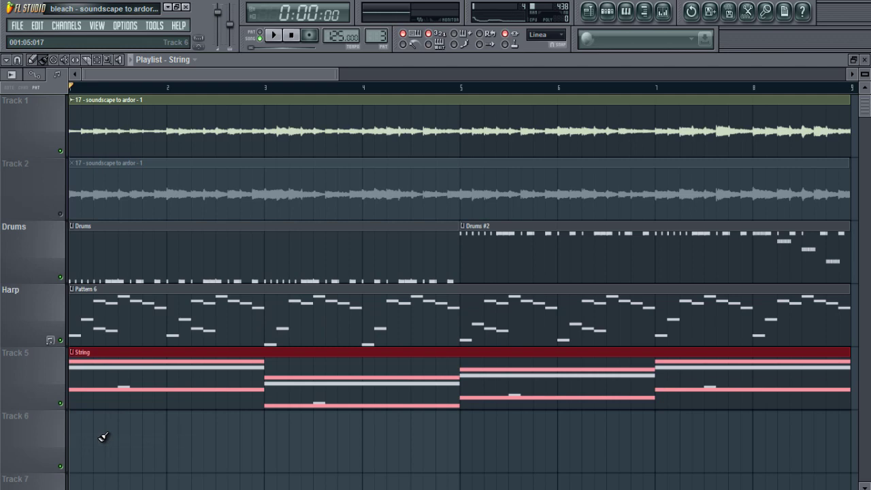
pyautogui.hotkey('shift', 'Down')
pyautogui.scroll(-1, 98, 437)
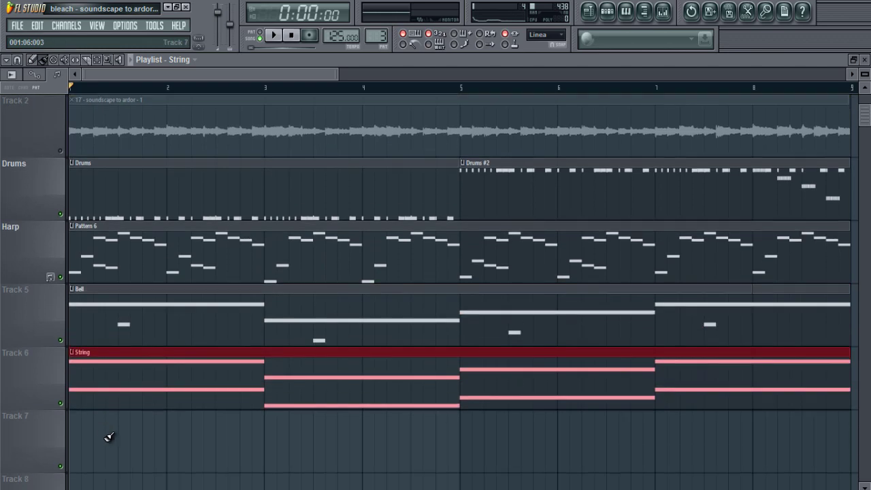
pyautogui.hotkey('ctrl', 'd')
# Step: Move the Bell clip from Track 5 to Track 7 and extend it to bar 9, leaving Bass on Track 5
pyautogui.moveTo(105, 303); pyautogui.dragTo(88, 453)
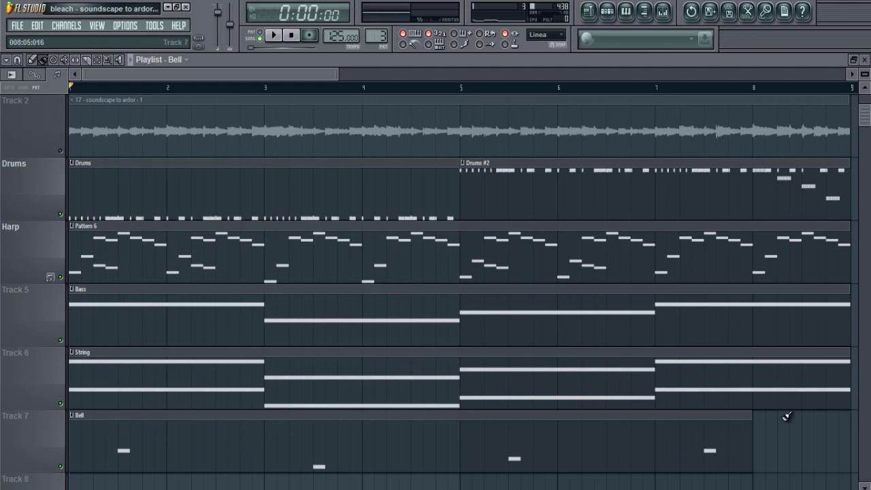
pyautogui.moveTo(753, 425); pyautogui.dragTo(823, 426)
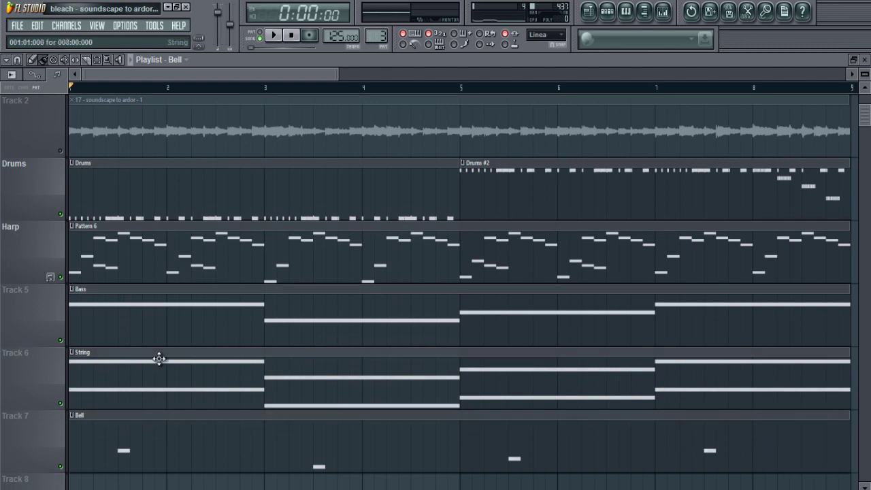
pyautogui.moveTo(137, 302); pyautogui.dragTo(136, 355)
pyautogui.moveTo(130, 295); pyautogui.dragTo(113, 306)
pyautogui.scroll(-2, 147, 301)
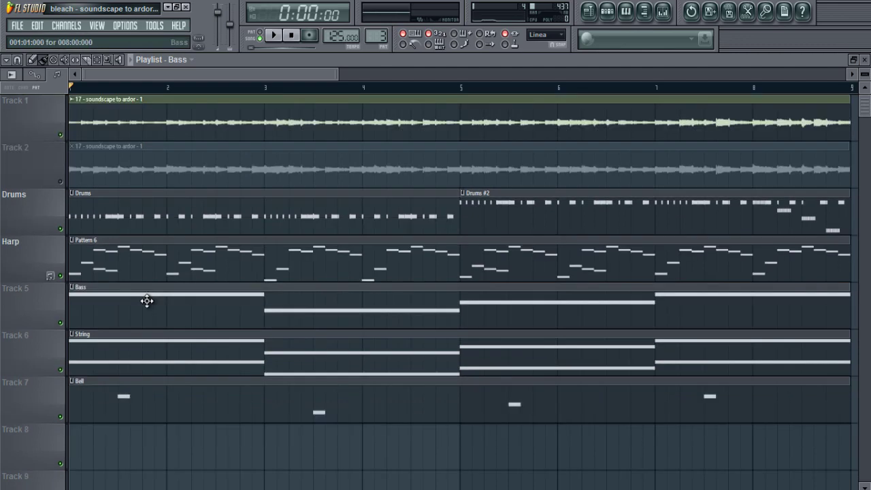
# Step: Auto-name Tracks 5, 6 and 7 after their clips as Bass, String and Bell
pyautogui.rightClick(50, 304)
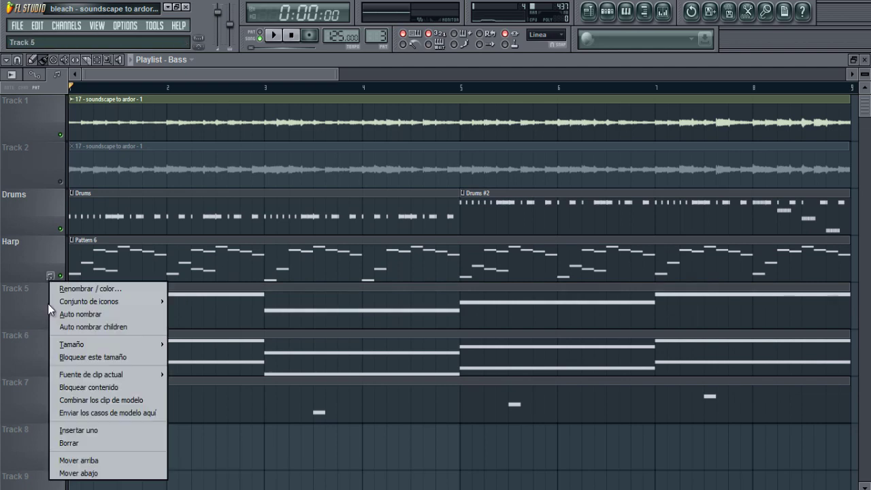
pyautogui.click(82, 327)
pyautogui.rightClick(34, 342)
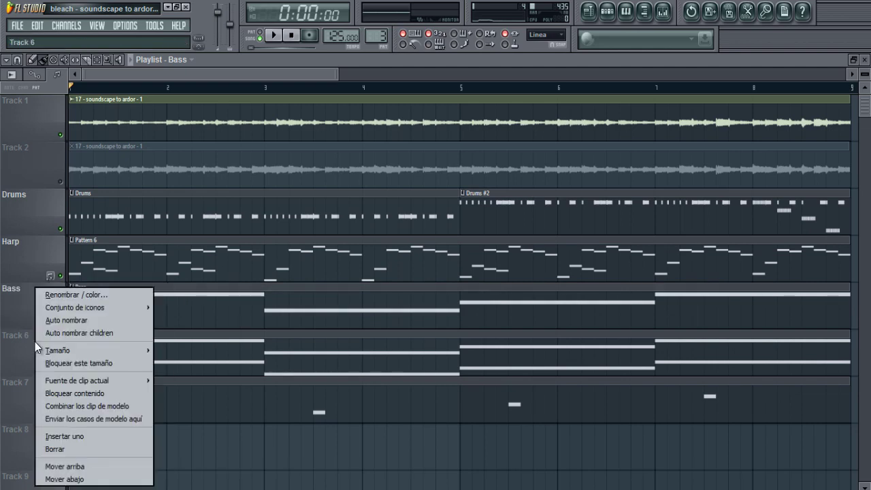
pyautogui.moveTo(60, 351)
pyautogui.click(66, 322)
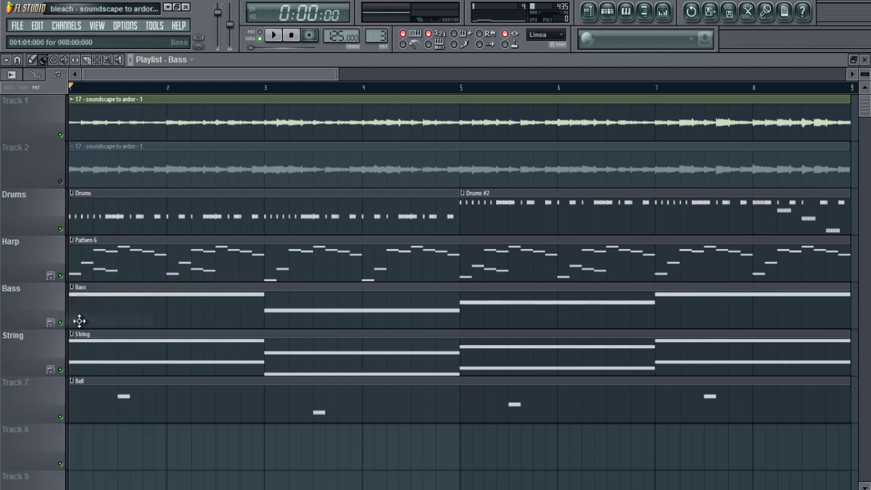
pyautogui.rightClick(37, 405)
pyautogui.click(61, 322)
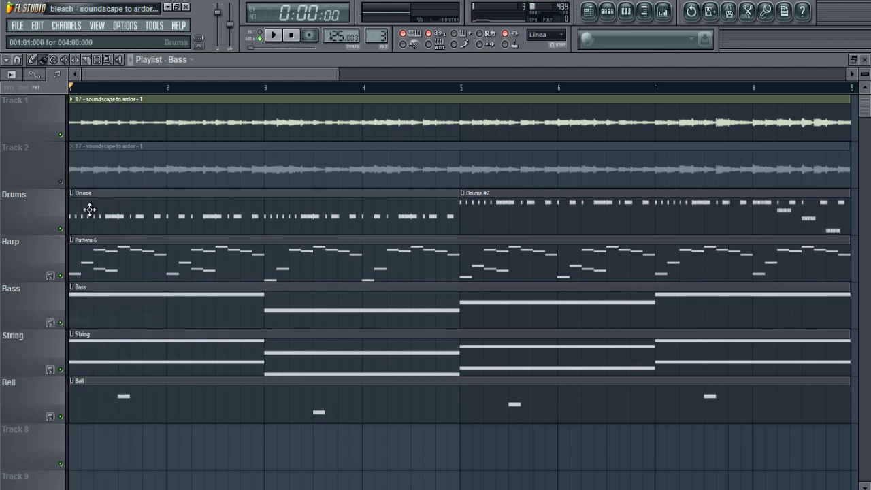
# Step: Rename playlist Track 1, which holds the soundscape audio clip, as Sample
pyautogui.rightClick(30, 106)
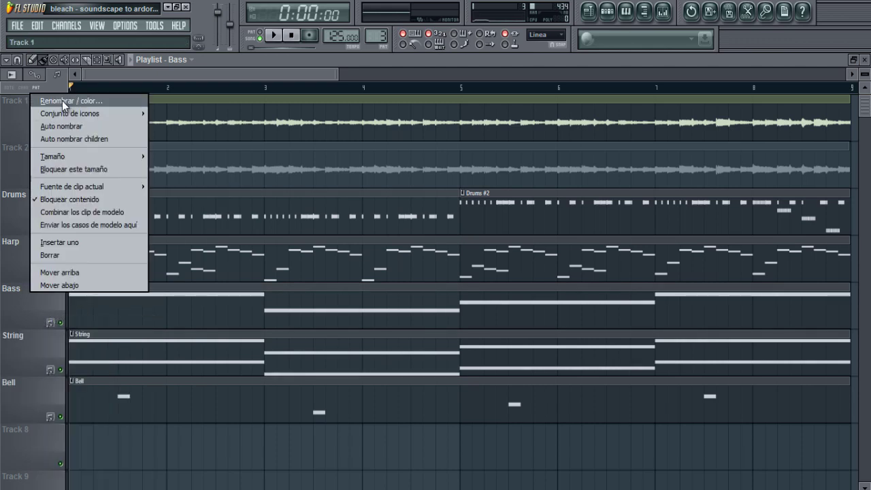
pyautogui.click(62, 101)
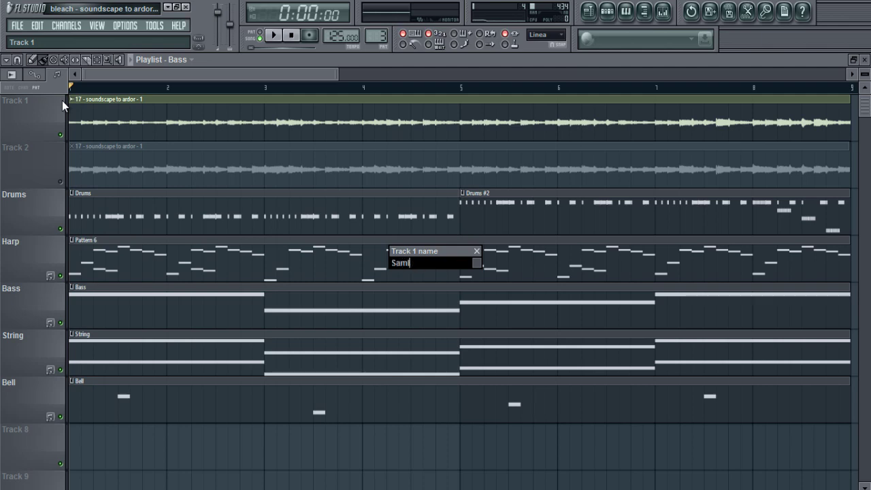
pyautogui.press('Return')
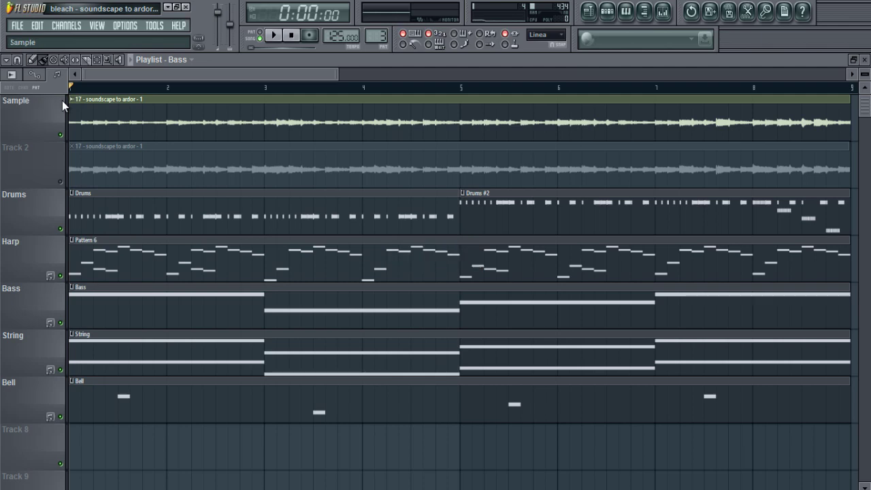
# Step: Delete the muted duplicate audio clip on Track 2, and delete the emptied track
pyautogui.rightClick(247, 174)
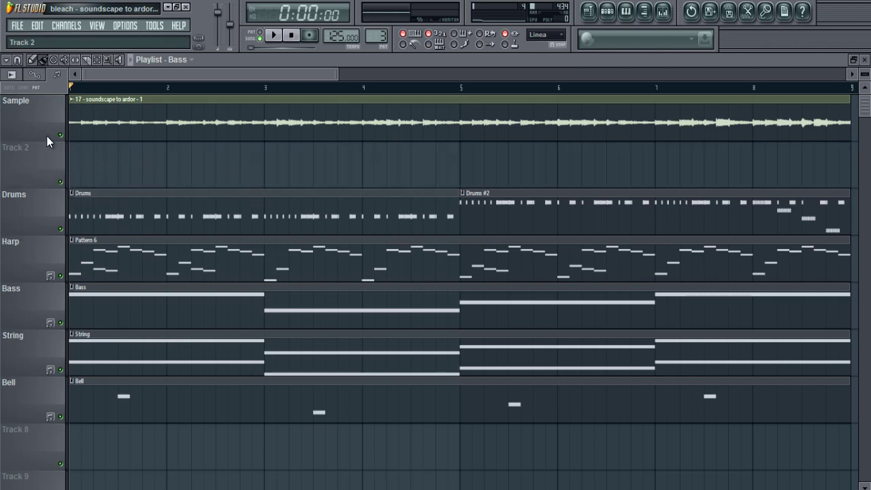
pyautogui.rightClick(37, 165)
pyautogui.click(66, 305)
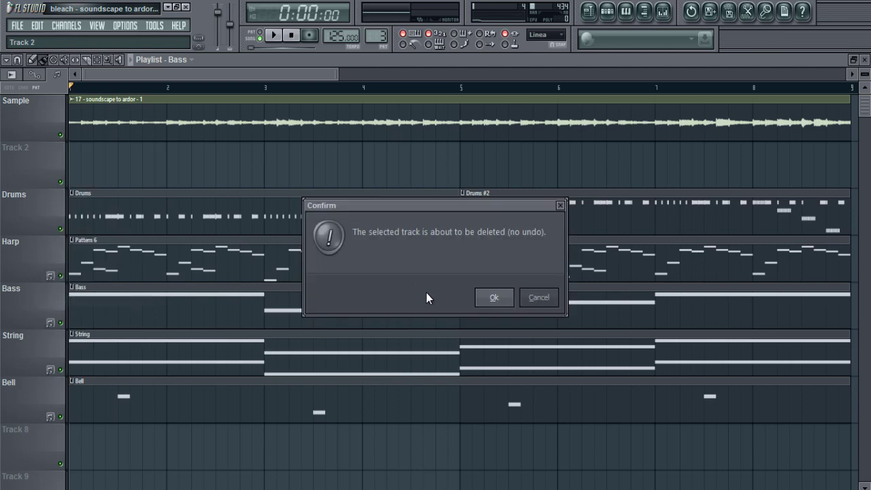
pyautogui.click(497, 295)
# Step: Auto-name the children of the Sample track so its audio clip takes the track's name
pyautogui.rightClick(52, 130)
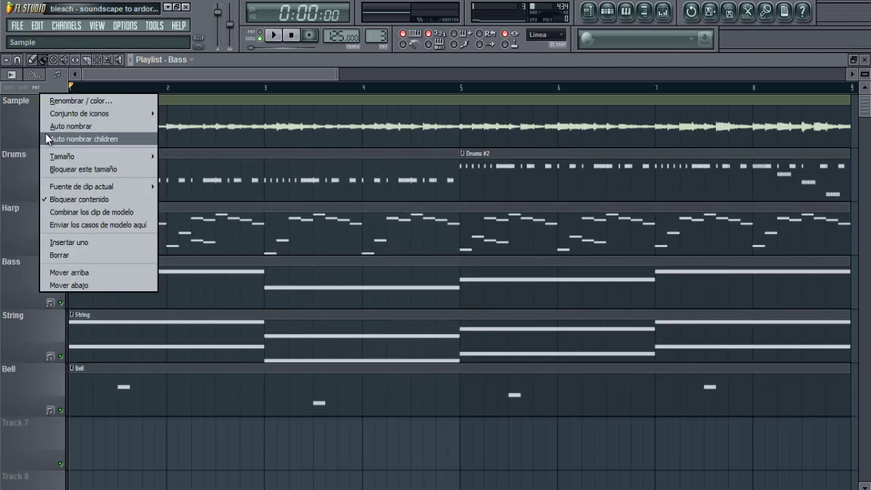
pyautogui.click(74, 141)
pyautogui.press('pagedown')
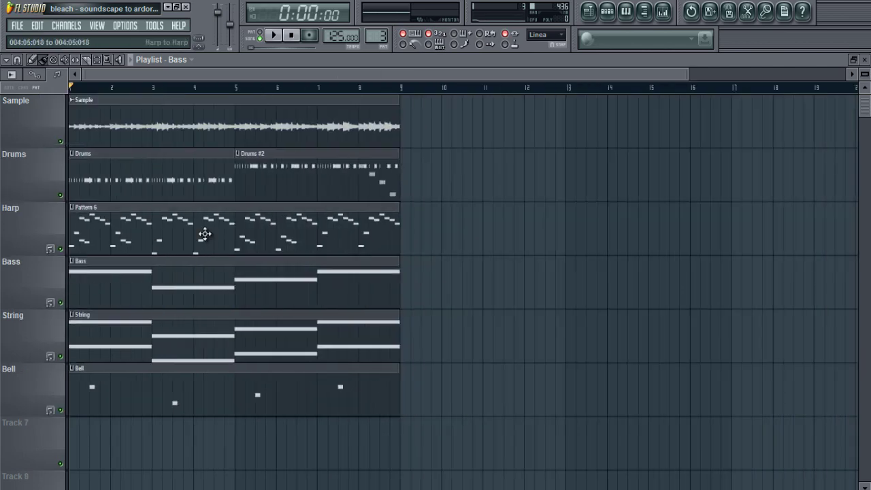
pyautogui.press('pageup')
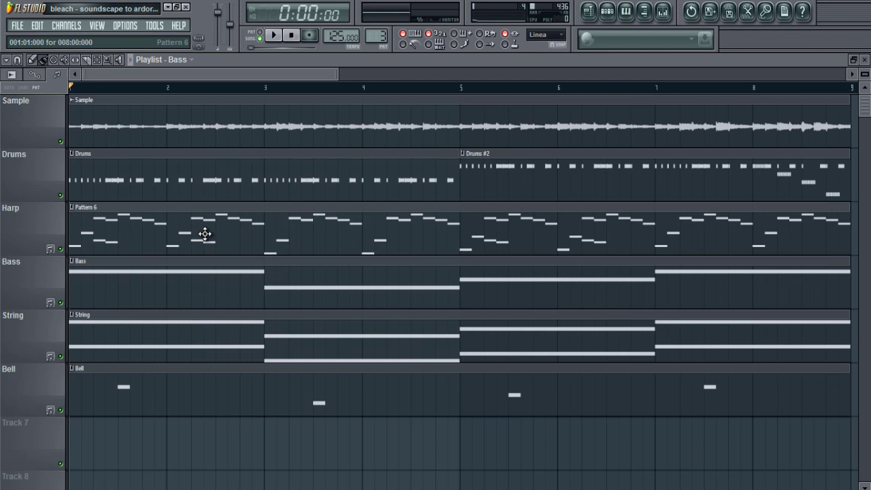
# Step: Play the full eight-bar arrangement with all tracks, following the playhead, and stop playback at the end
pyautogui.press('space')
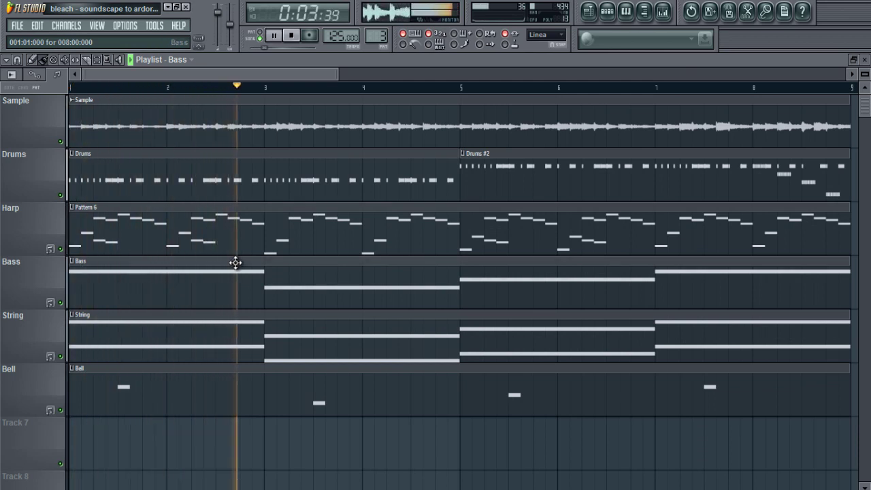
pyautogui.scroll(4, 305, 238)
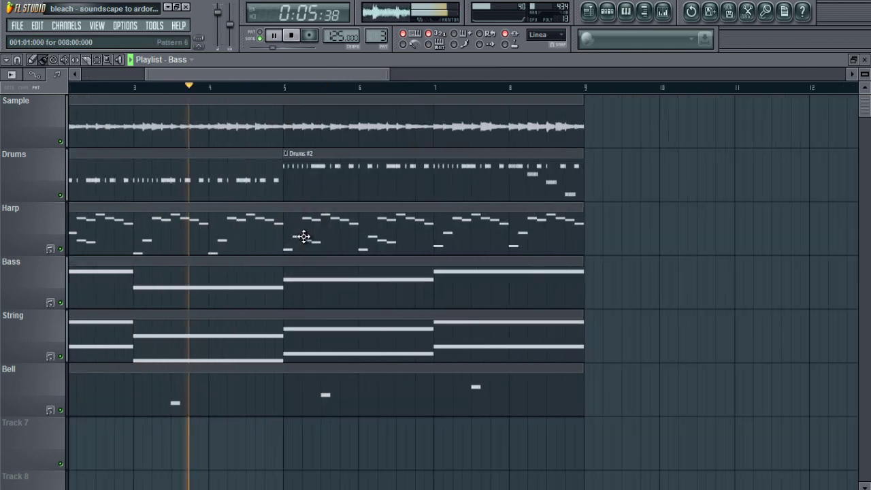
pyautogui.scroll(-5, 306, 240)
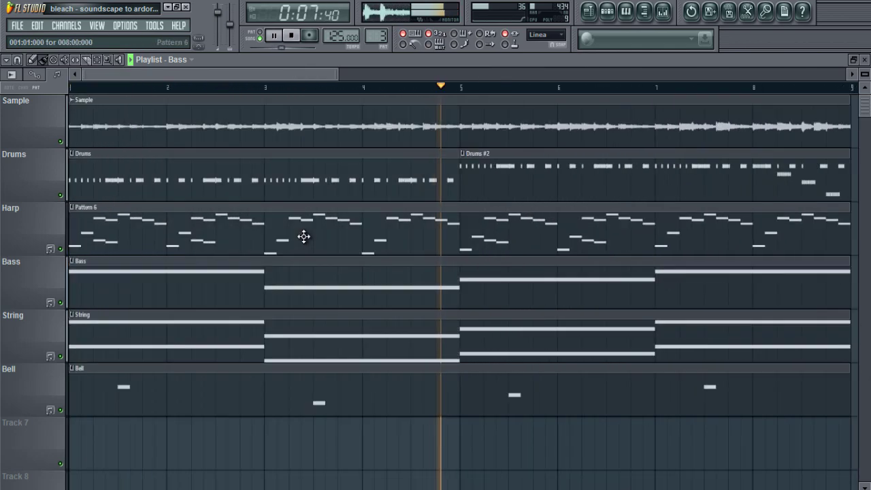
pyautogui.scroll(4, 306, 240)
pyautogui.scroll(-4, 305, 236)
pyautogui.scroll(4, 312, 232)
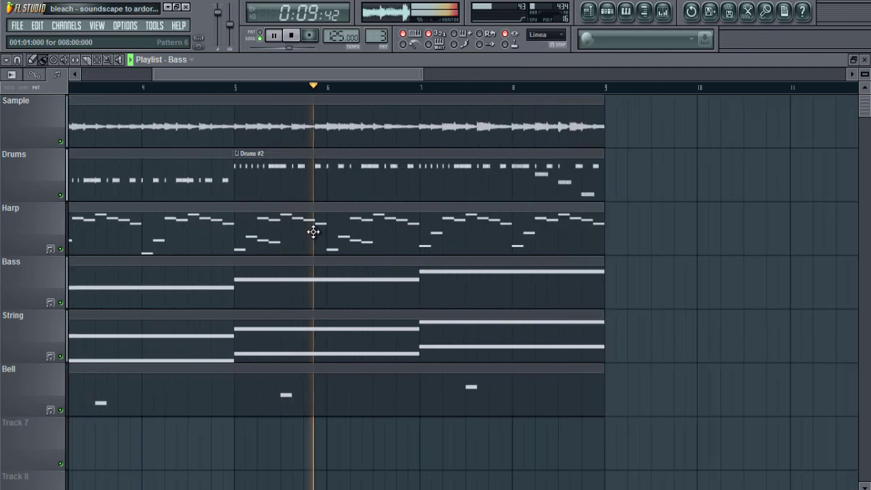
pyautogui.scroll(-3, 313, 232)
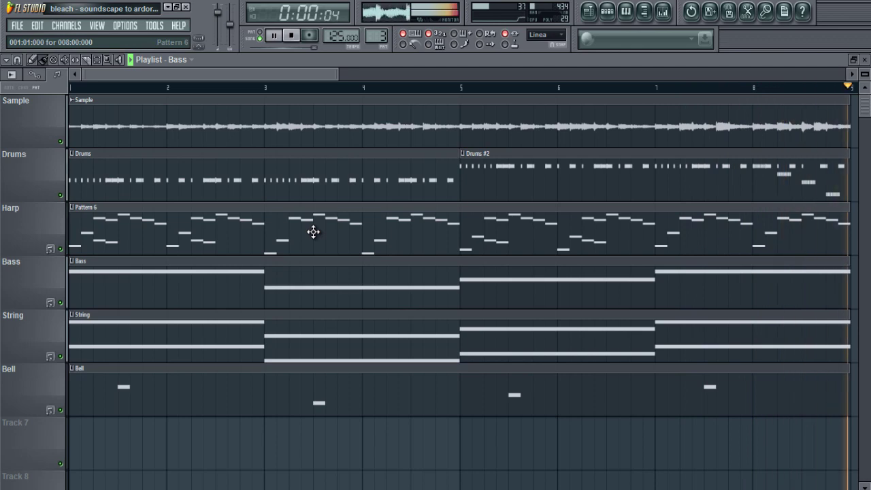
pyautogui.scroll(-1, 151, 239)
pyautogui.press('space')
# Step: Select the Drums, Harp, Bass, String and Bell clips, move them to start at bar 9, and deselect them
pyautogui.scroll(-1, 152, 239)
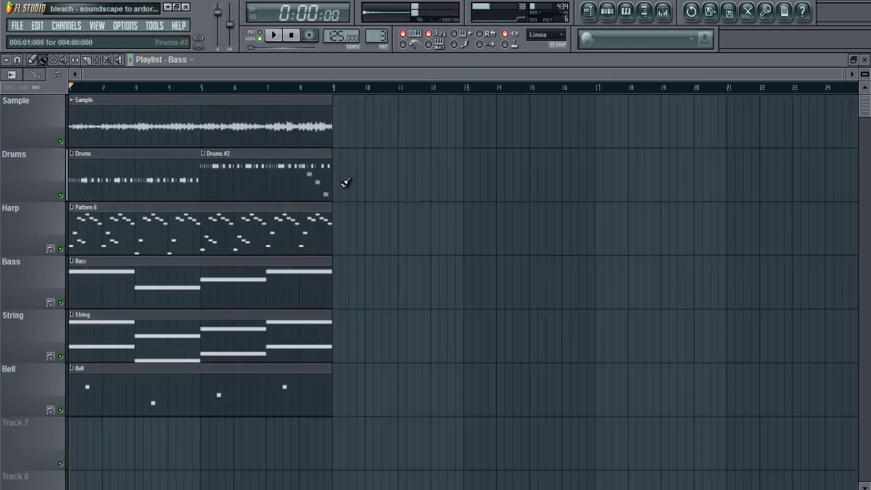
pyautogui.moveTo(429, 184); pyautogui.dragTo(1, 428)
pyautogui.moveTo(141, 174); pyautogui.dragTo(397, 169)
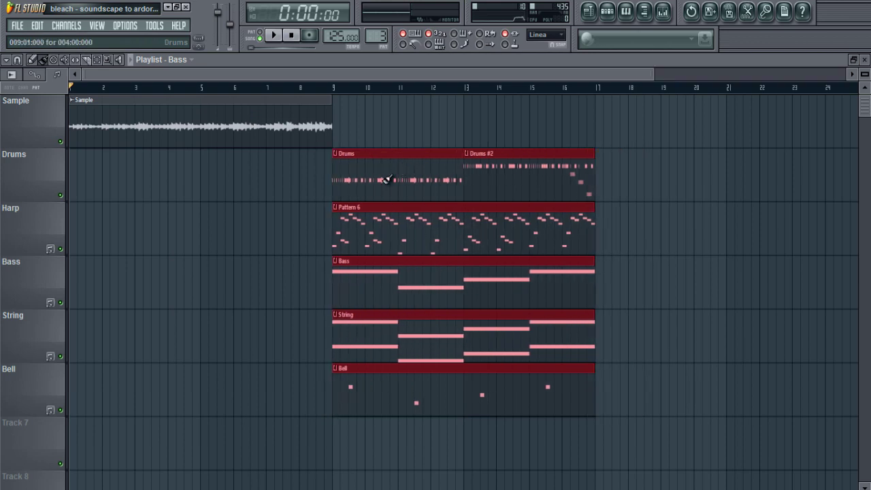
pyautogui.click(257, 200)
# Step: Place a second Sample clip at bar 9 on the Sample track during playback, and stop playback
pyautogui.press('space')
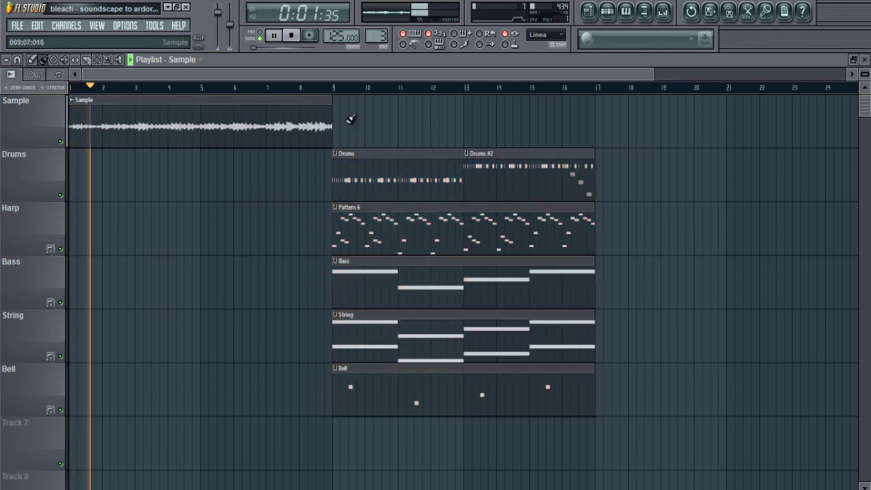
pyautogui.click(350, 113)
pyautogui.press('space')
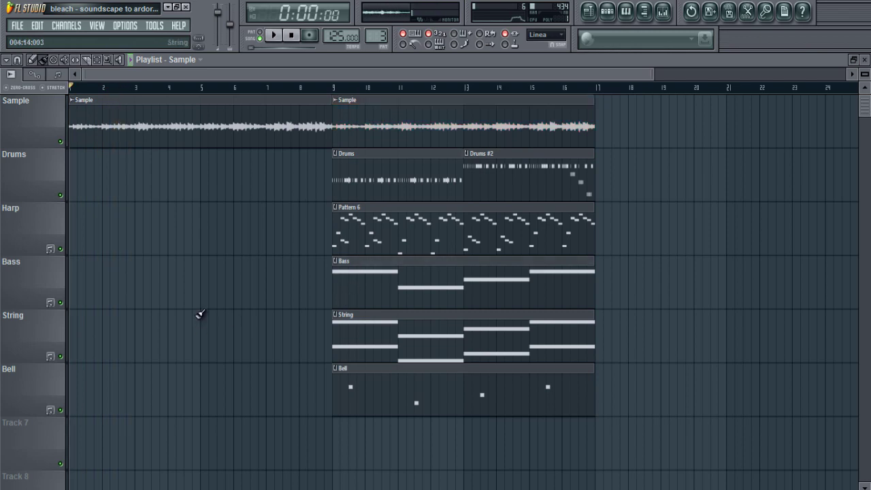
# Step: Copy the Bass clip to bar 1 of the Bass track and deselect it
pyautogui.moveTo(353, 294); pyautogui.dragTo(2, 298)
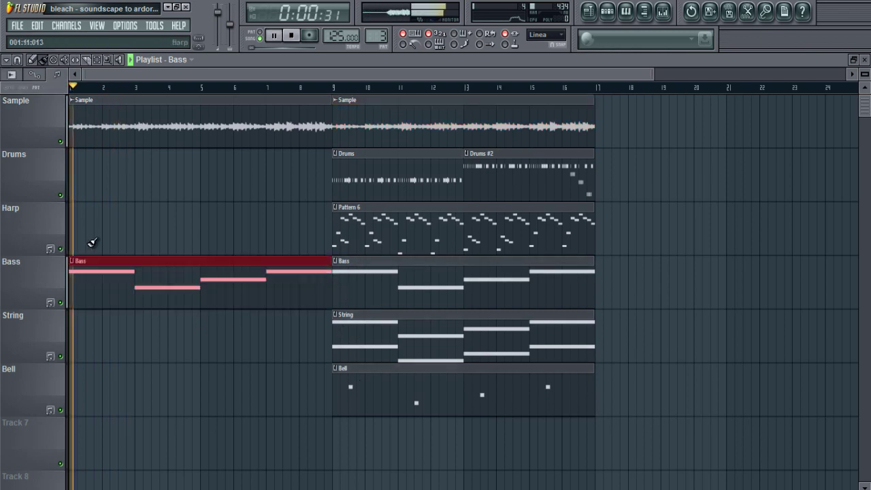
pyautogui.hotkey('ctrl', 'd')
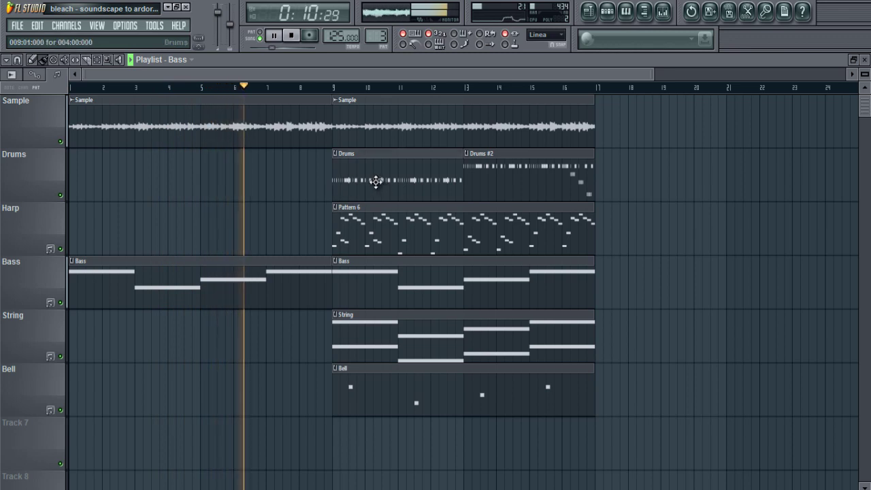
# Step: Delete the Sample clip and the String clip that start at bar 9
pyautogui.rightClick(381, 120)
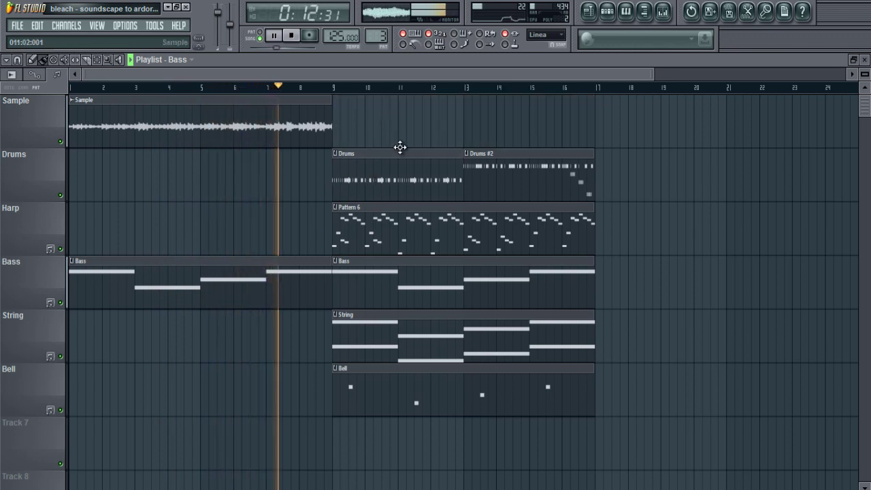
pyautogui.scroll(2, 436, 245)
pyautogui.rightClick(354, 335)
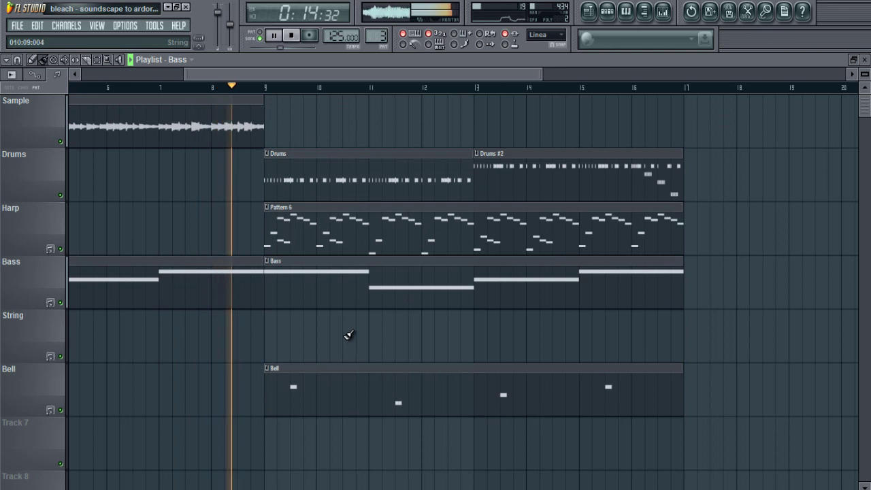
pyautogui.scroll(-3, 350, 334)
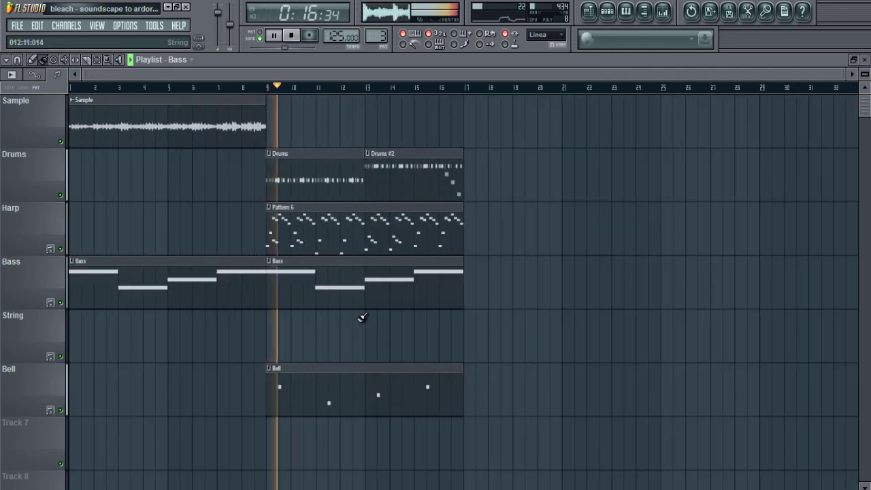
# Step: Select the String pattern as the current pattern and place a clip of it at bar 17 on the String track
pyautogui.click(480, 346)
pyautogui.rightClick(503, 338)
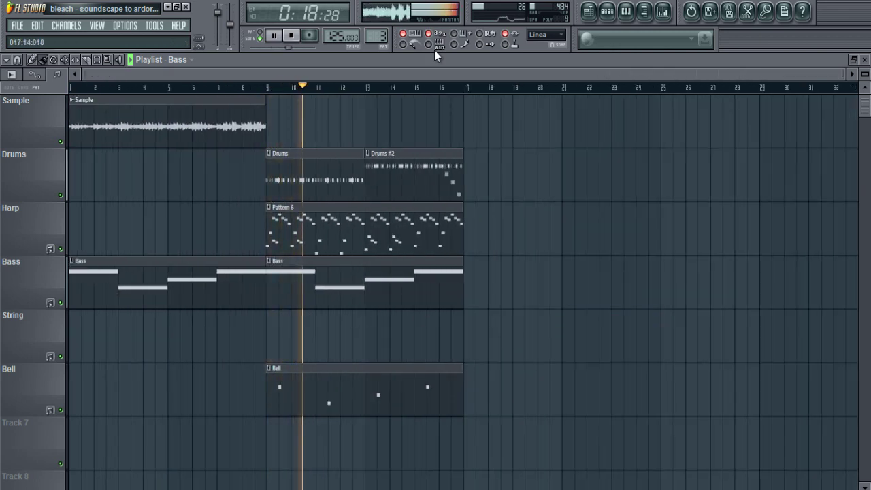
pyautogui.click(378, 35)
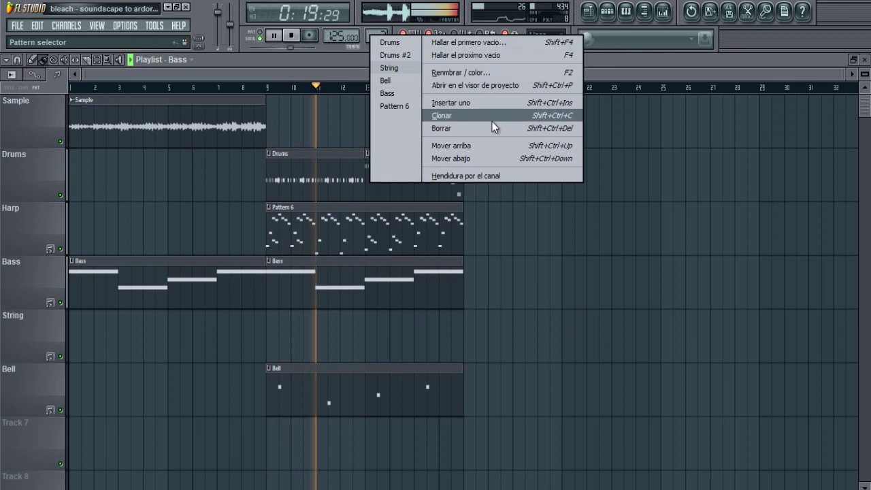
pyautogui.click(402, 68)
pyautogui.click(465, 334)
pyautogui.scroll(1, 418, 335)
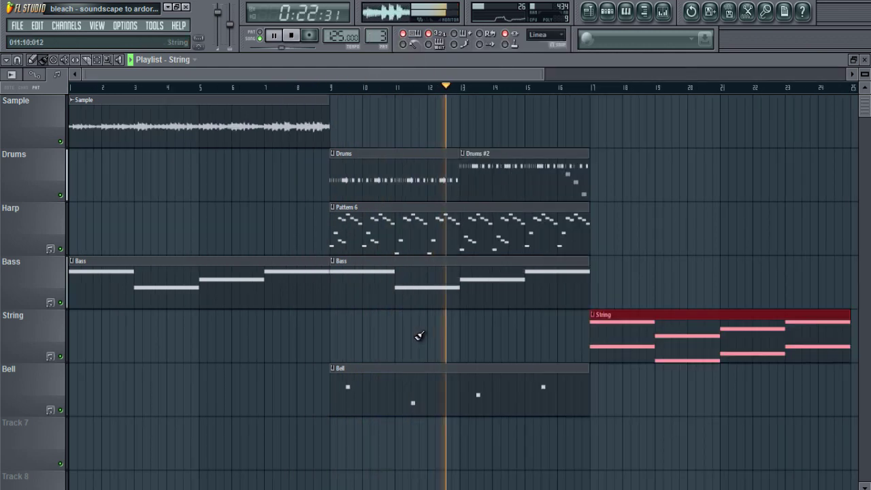
# Step: Duplicate the Drums, Harp, Bass and Bell clips of bars 9 to 16 to bar 17, and clear the selection
pyautogui.scroll(-2, 412, 180)
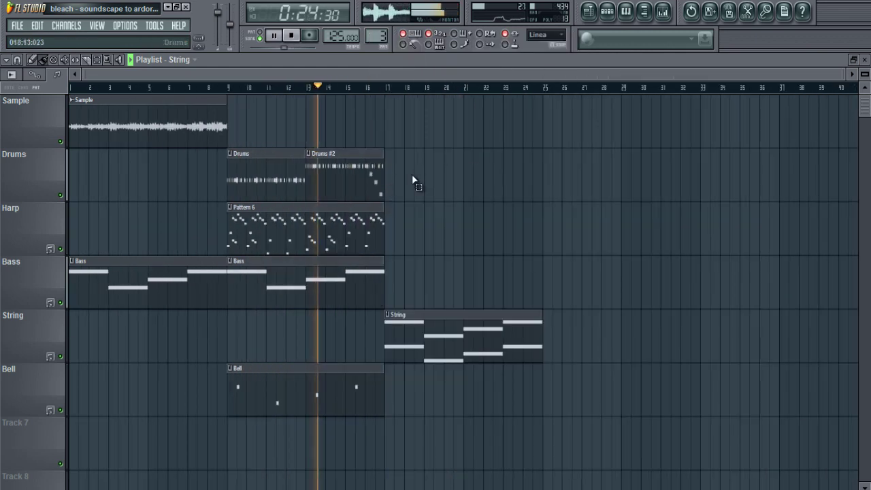
pyautogui.moveTo(412, 180); pyautogui.dragTo(205, 226)
pyautogui.hotkey('ctrl', 'b')
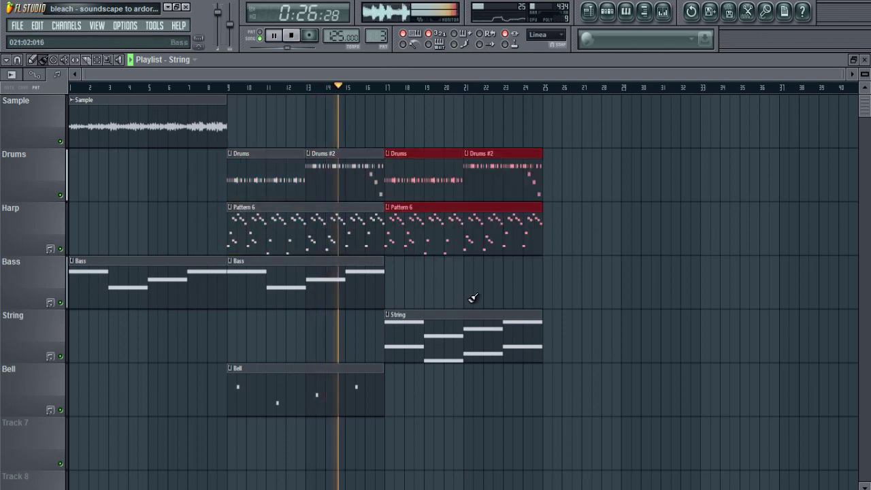
pyautogui.moveTo(451, 307); pyautogui.dragTo(231, 257)
pyautogui.hotkey('ctrl', 'b')
pyautogui.moveTo(424, 394); pyautogui.dragTo(307, 407)
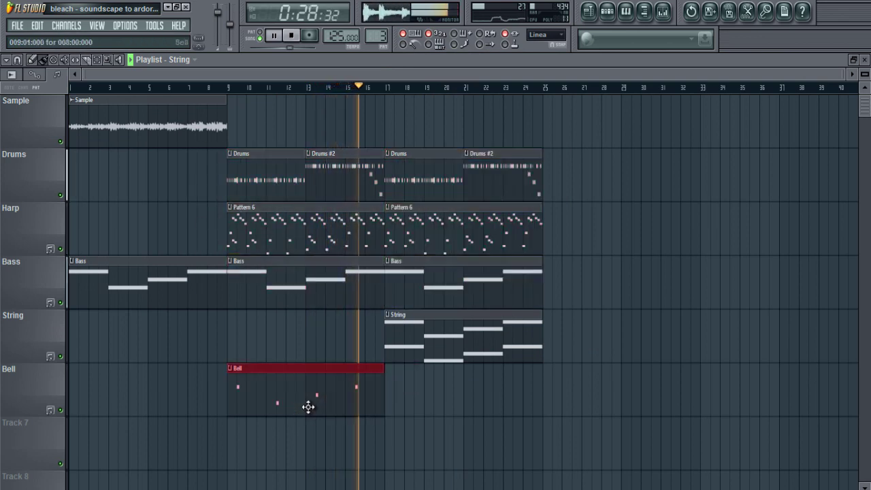
pyautogui.hotkey('ctrl', 'b')
pyautogui.keyDown('ctrl'); pyautogui.rightClick(325, 360); pyautogui.keyUp('ctrl')
pyautogui.hotkey('ctrl', 'd')
# Step: Lock the content of the Bell, String, Bass, Harp and Drums tracks
pyautogui.rightClick(42, 412)
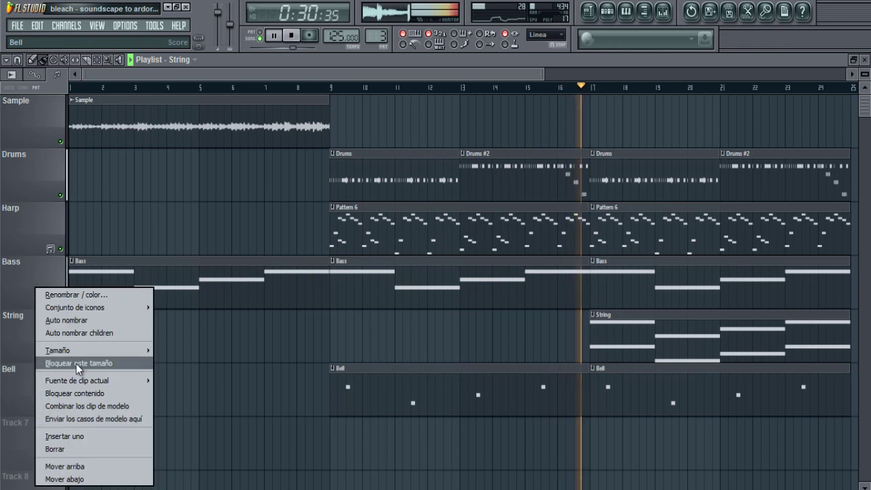
pyautogui.click(89, 394)
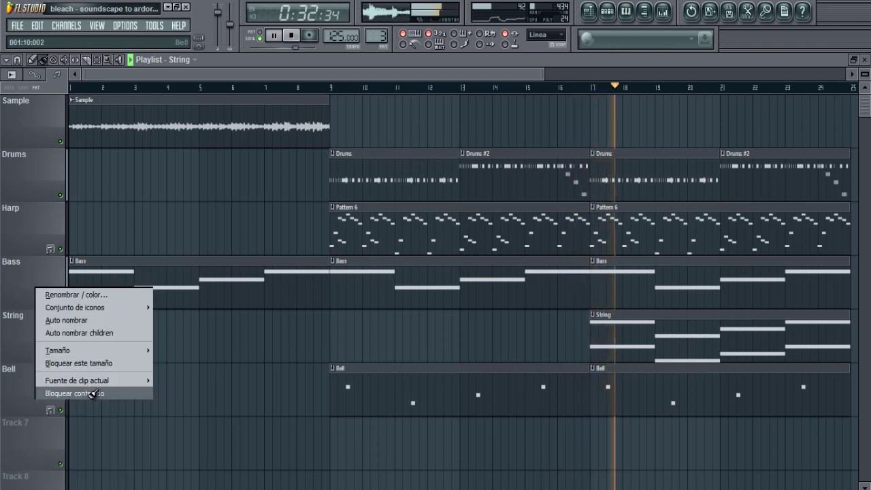
pyautogui.rightClick(31, 334)
pyautogui.click(75, 393)
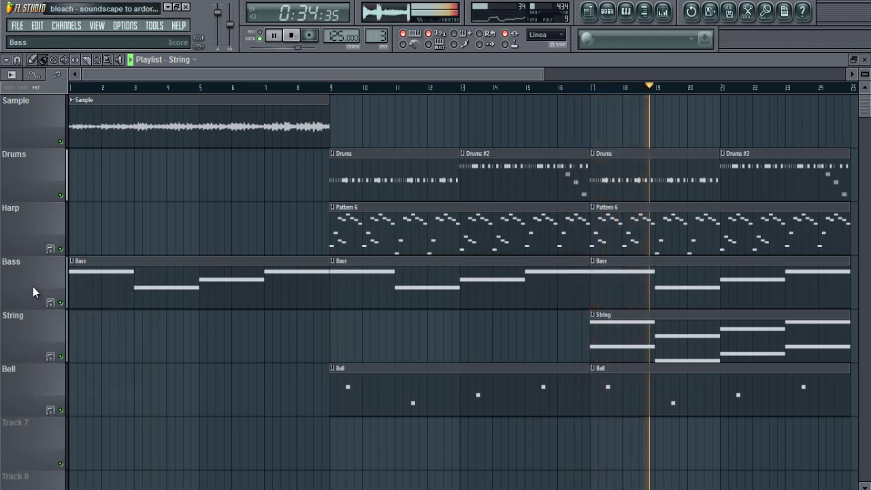
pyautogui.rightClick(34, 256)
pyautogui.click(67, 362)
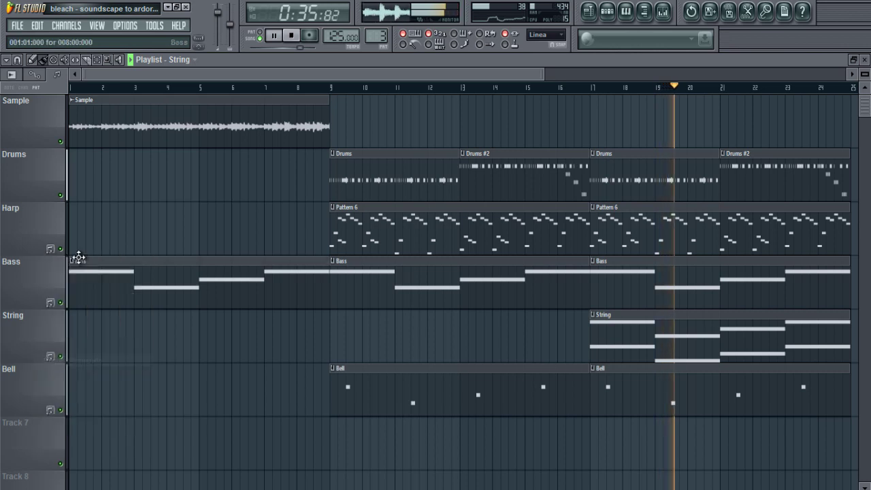
pyautogui.rightClick(32, 232)
pyautogui.click(65, 306)
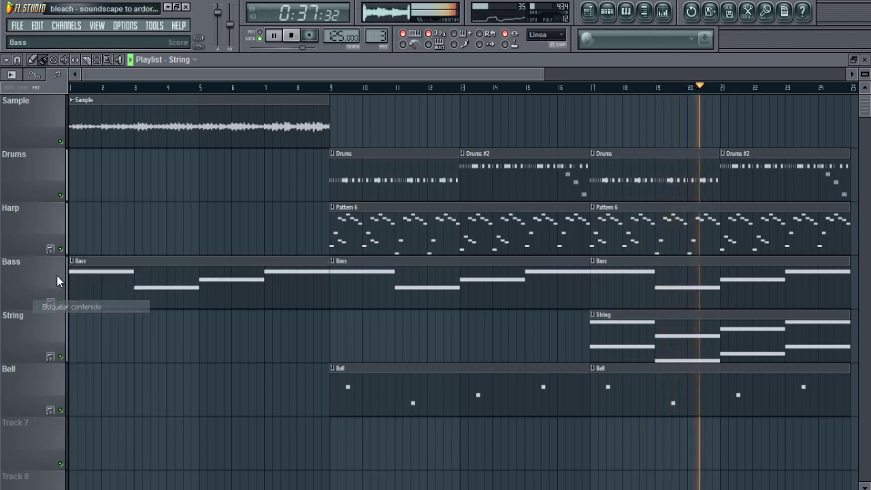
pyautogui.rightClick(43, 177)
pyautogui.click(72, 249)
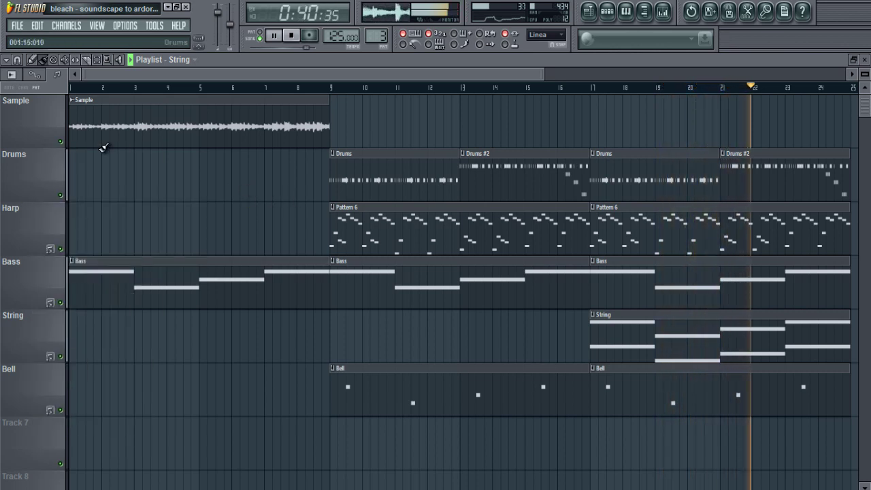
# Step: Place a Sample clip at bar 25 and duplicate the Drums, Harp, Bass and Bell clips of bars 9 to 24 to bar 25
pyautogui.scroll(-2, 131, 169)
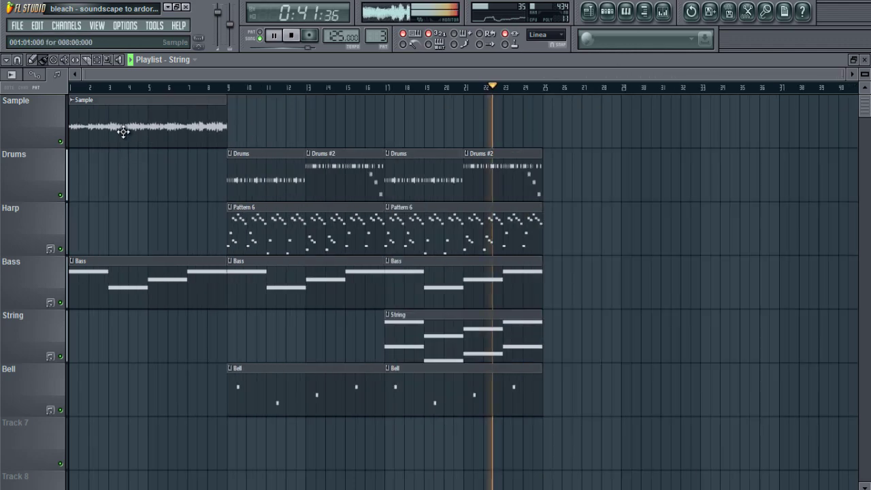
pyautogui.click(544, 124)
pyautogui.moveTo(568, 149); pyautogui.dragTo(246, 303)
pyautogui.hotkey('ctrl', 'b')
pyautogui.scroll(-1, 462, 340)
pyautogui.scroll(2, 463, 385)
pyautogui.moveTo(449, 385); pyautogui.dragTo(54, 418)
pyautogui.hotkey('ctrl', 'b')
pyautogui.scroll(-3, 574, 352)
pyautogui.scroll(2, 565, 347)
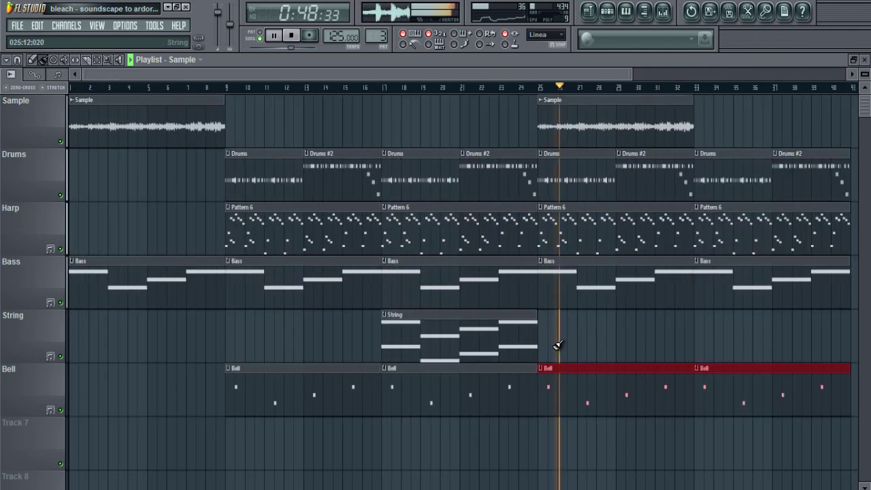
# Step: Bring up the screen recorder to check its duration, then hide it again and deselect the Bell clips
pyautogui.scroll(1, 554, 345)
pyautogui.scroll(-1, 556, 345)
pyautogui.scroll(1, 556, 346)
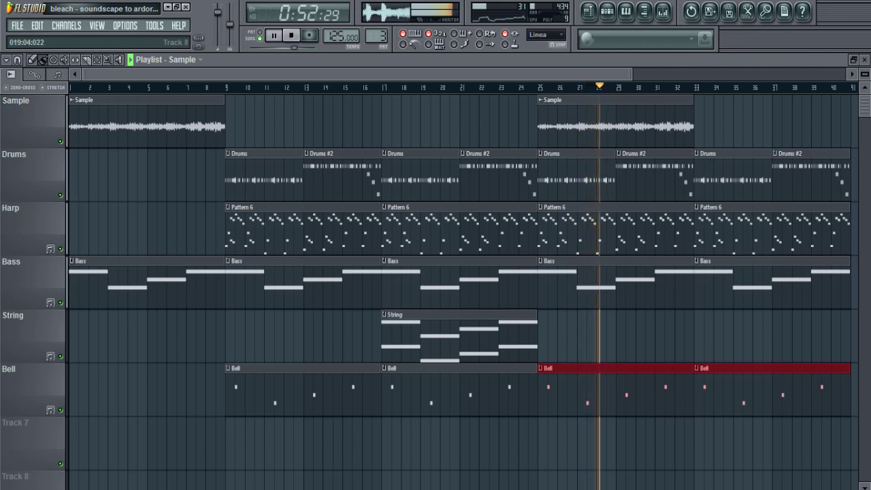
pyautogui.click(474, 471)
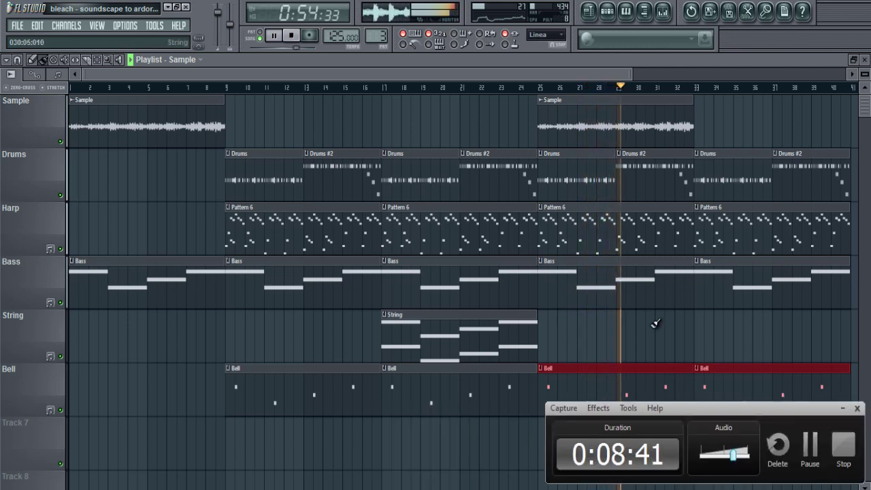
pyautogui.hotkey('ctrl', 'd')
pyautogui.click(843, 408)
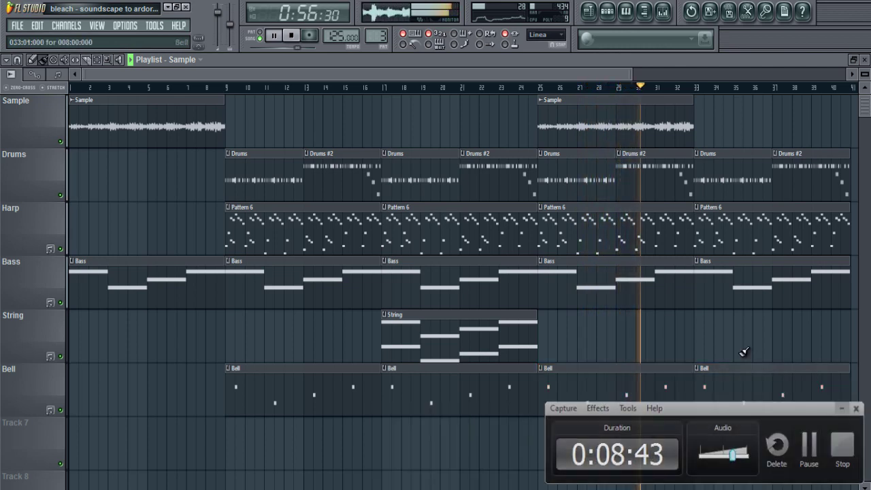
# Step: Delete the Drums clip that starts at bar 33 on the Drums track
pyautogui.scroll(3, 568, 337)
pyautogui.scroll(-3, 469, 273)
pyautogui.scroll(4, 570, 277)
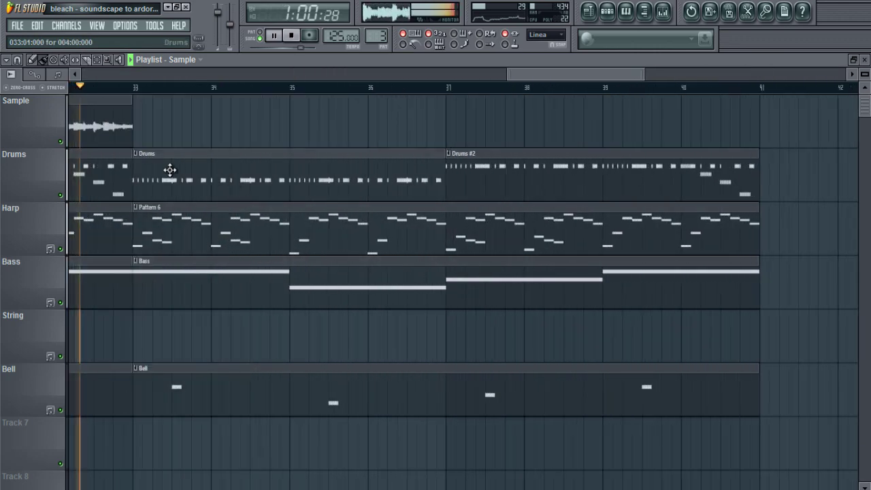
pyautogui.rightClick(184, 172)
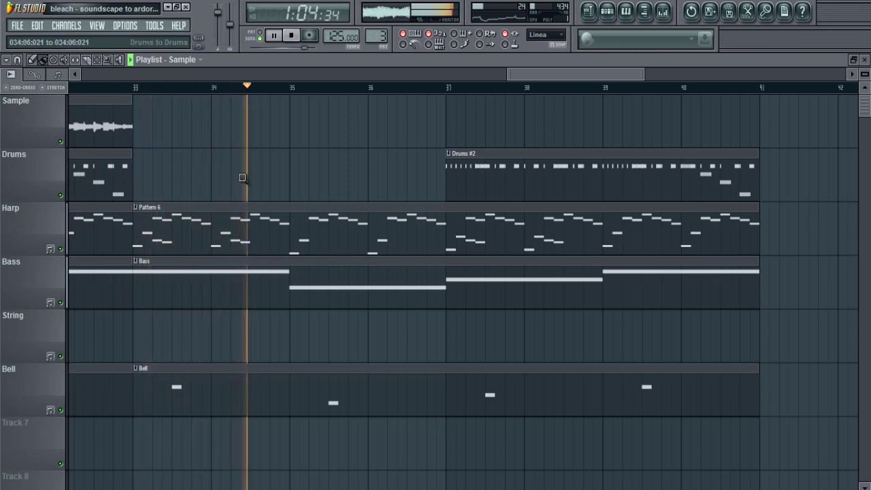
# Step: Duplicate the Sample clip at bar 25 to bar 33 and deselect it
pyautogui.scroll(-4, 245, 179)
pyautogui.keyDown('ctrl'); pyautogui.click(619, 111); pyautogui.keyUp('ctrl')
pyautogui.hotkey('ctrl', 'b')
pyautogui.scroll(-1, 703, 147)
pyautogui.scroll(3, 698, 149)
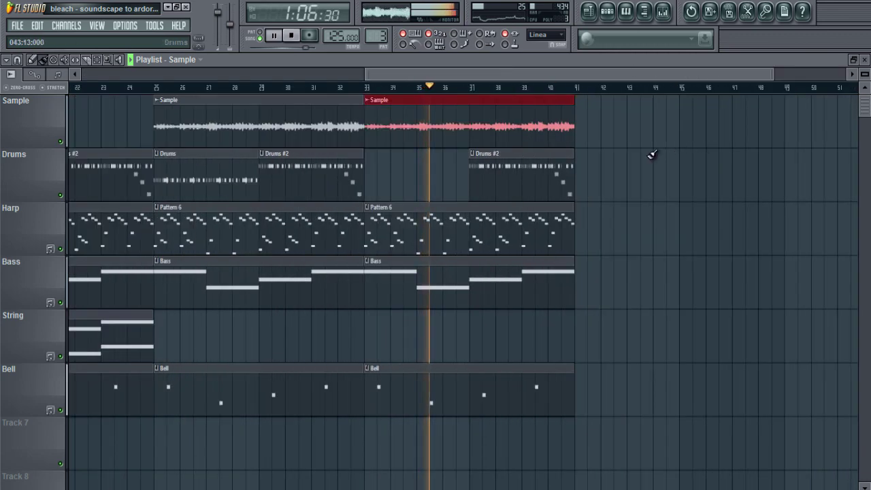
pyautogui.keyDown('ctrl'); pyautogui.click(654, 155); pyautogui.keyUp('ctrl')
# Step: Trim the start of the Drums #2 clip at bar 37 so that it begins at bar 40
pyautogui.scroll(-1, 654, 157)
pyautogui.scroll(4, 656, 157)
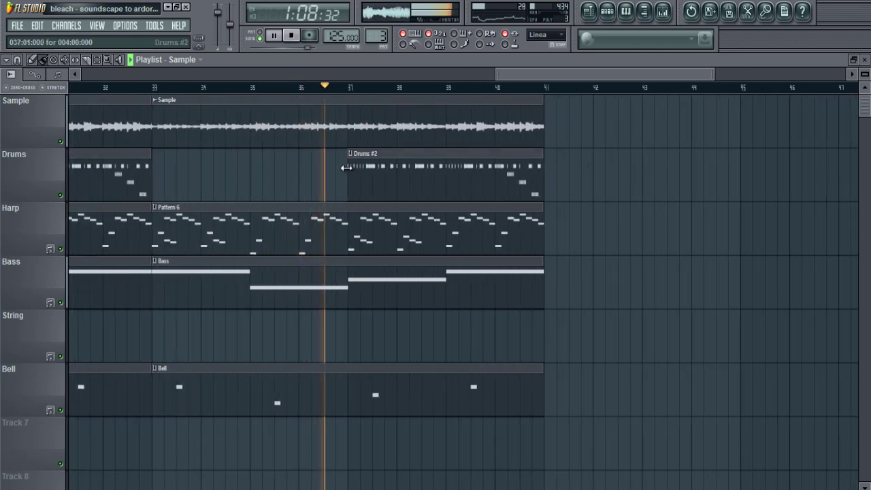
pyautogui.moveTo(348, 165); pyautogui.dragTo(495, 165)
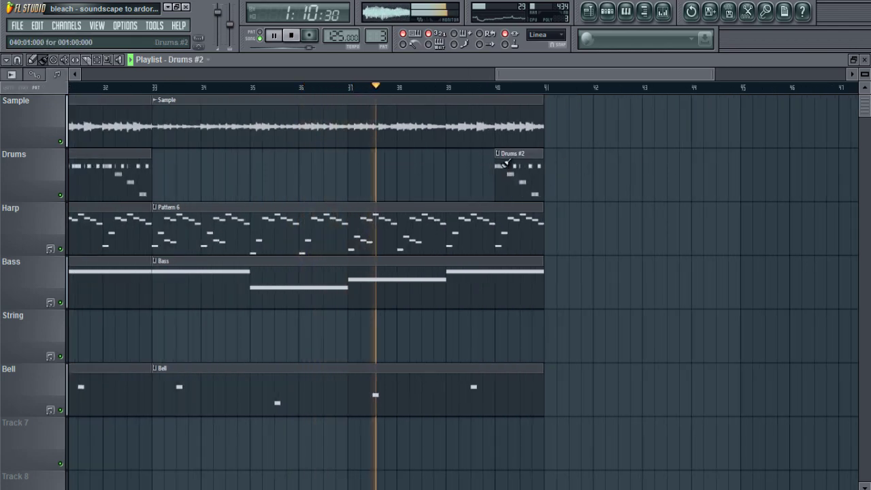
pyautogui.scroll(4, 584, 177)
pyautogui.scroll(-8, 534, 177)
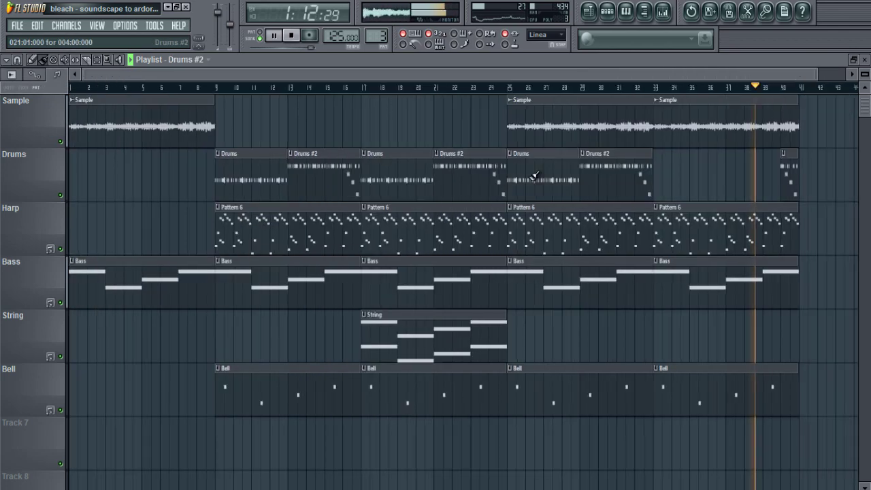
# Step: Duplicate all clips of bars 9 to 40 on every track to bar 41 and deselect the copies
pyautogui.moveTo(660, 96); pyautogui.dragTo(198, 403)
pyautogui.scroll(6, 229, 369)
pyautogui.scroll(5, 402, 278)
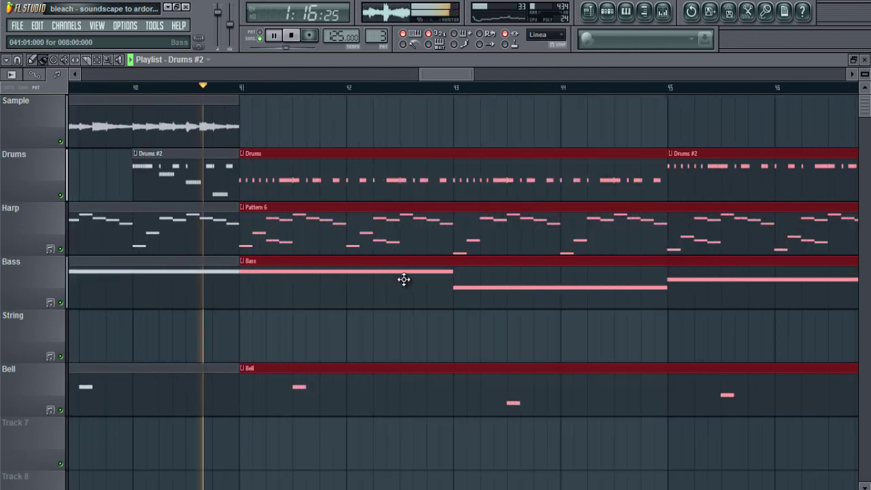
pyautogui.scroll(-8, 360, 286)
pyautogui.scroll(3, 448, 275)
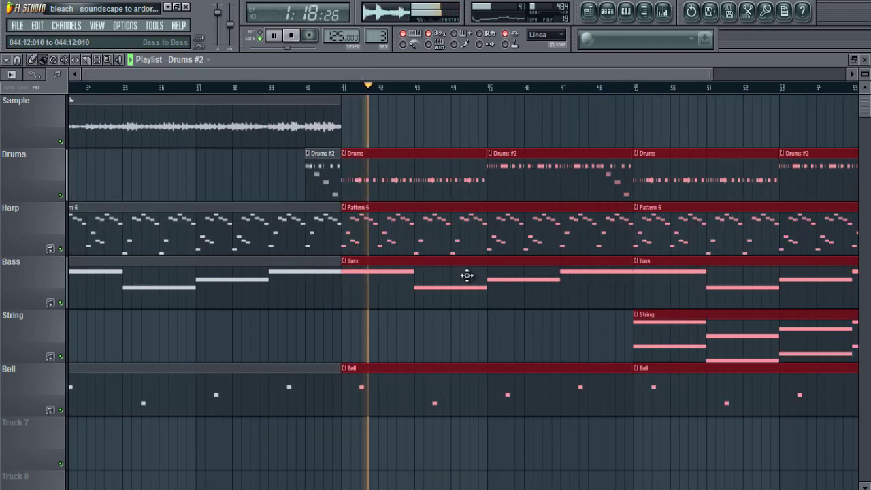
pyautogui.scroll(-4, 467, 275)
pyautogui.scroll(3, 432, 276)
pyautogui.scroll(-4, 550, 277)
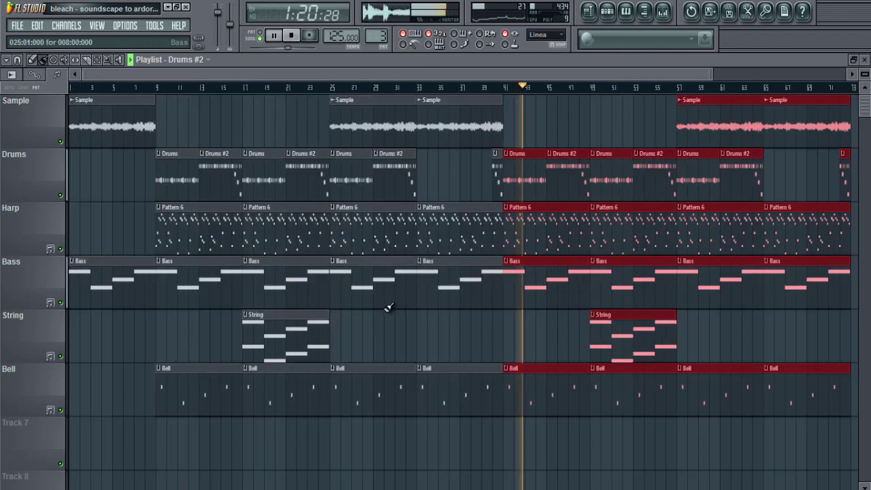
pyautogui.click(428, 351)
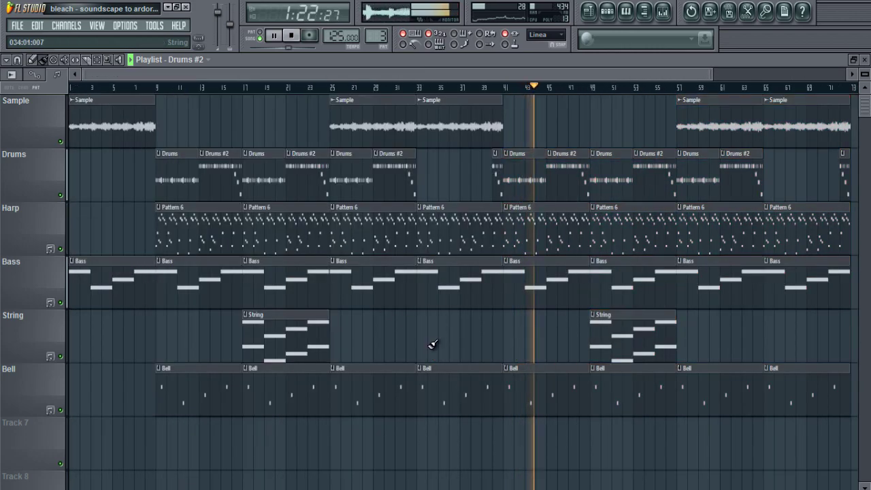
# Step: Open Pattern 6 from the Harp track and show the harp channel's notes in the piano roll
pyautogui.scroll(-2, 449, 337)
pyautogui.scroll(3, 457, 305)
pyautogui.scroll(-3, 575, 220)
pyautogui.click(580, 218)
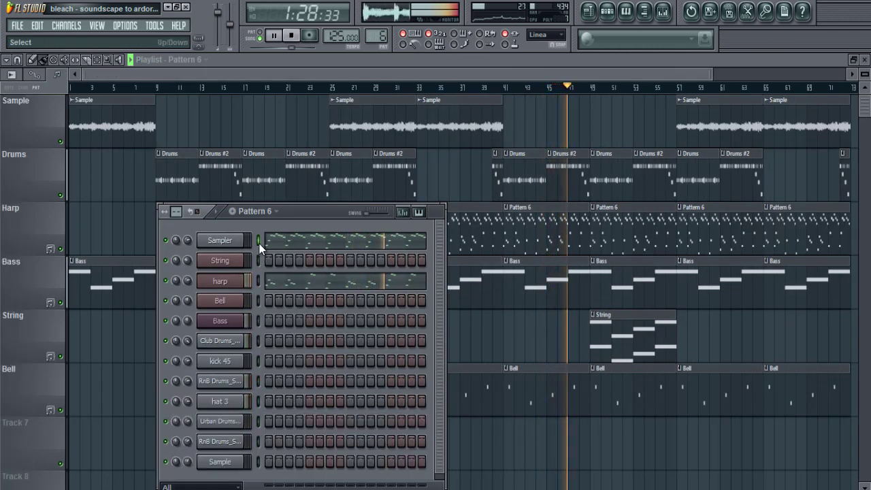
pyautogui.hotkey('ctrl', 'x')
pyautogui.hotkey('ctrl', 'z')
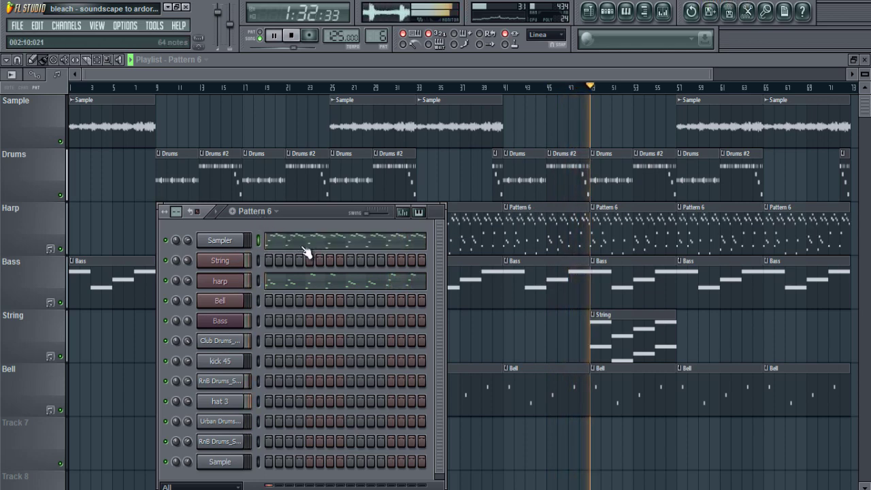
pyautogui.click(289, 289)
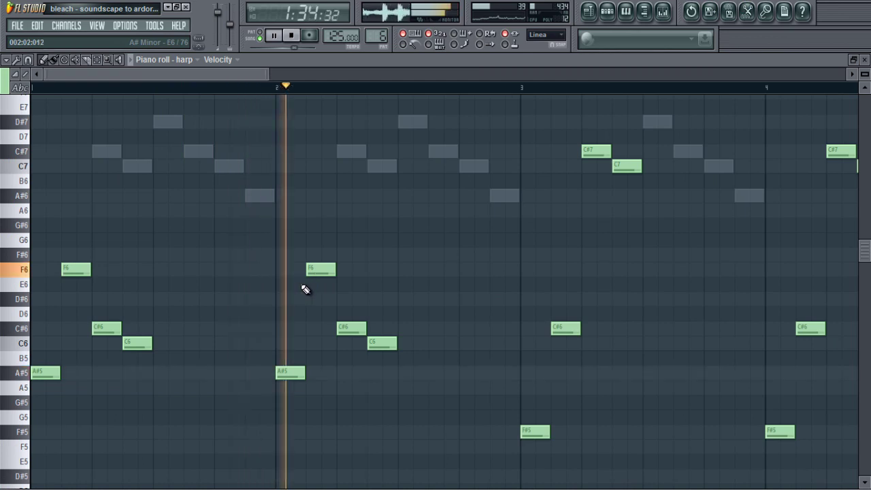
# Step: Add an A#6 note near the end of bar 3 in the harp part, over the matching ghost note
pyautogui.keyDown('ctrl'); pyautogui.scroll(-4, 326, 296); pyautogui.keyUp('ctrl')
pyautogui.keyDown('ctrl'); pyautogui.scroll(4, 253, 272); pyautogui.keyUp('ctrl')
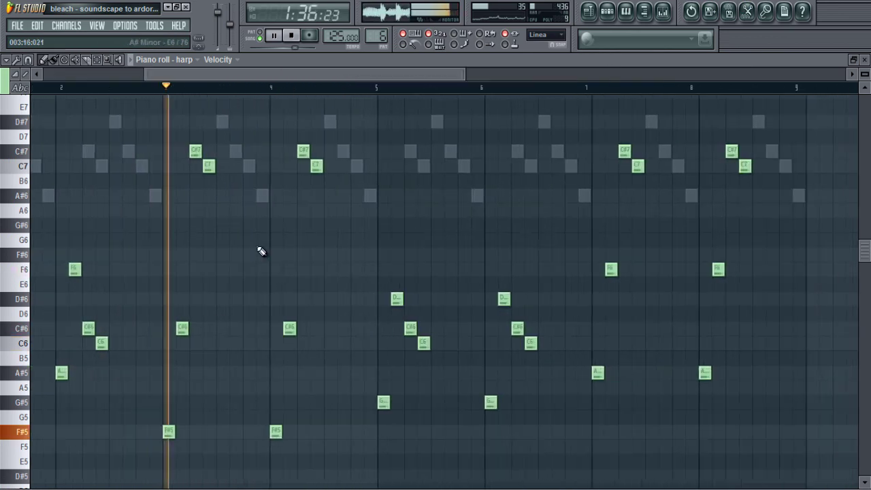
pyautogui.click(270, 198)
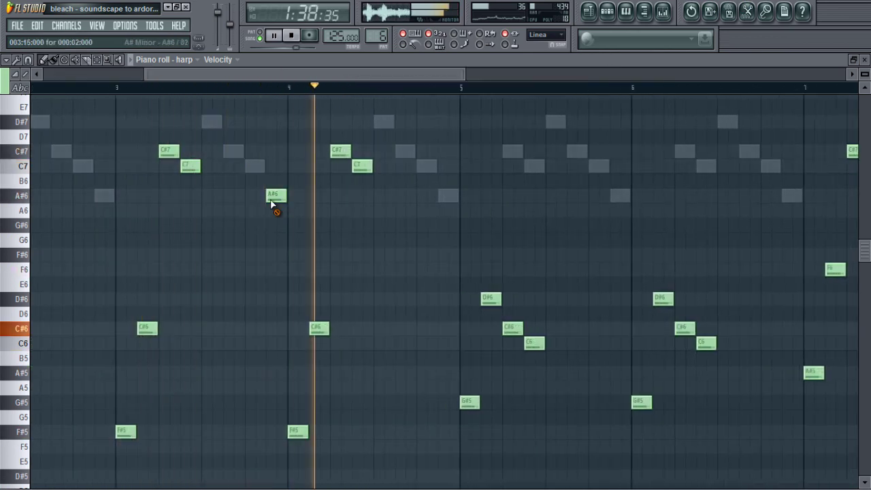
# Step: Delete the A#6 note at the end of bar 3 in the harp part and try an A#6 note at the end of bar 5
pyautogui.rightClick(273, 199)
pyautogui.click(619, 195)
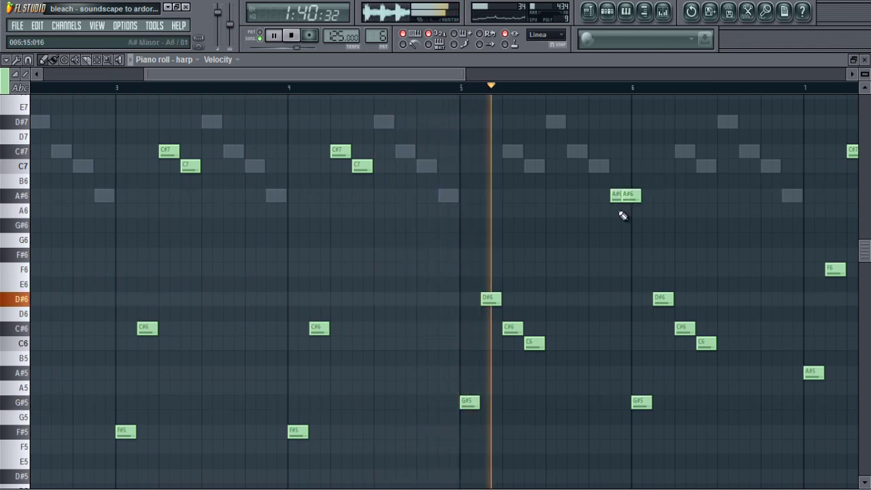
pyautogui.rightClick(630, 196)
pyautogui.rightClick(616, 196)
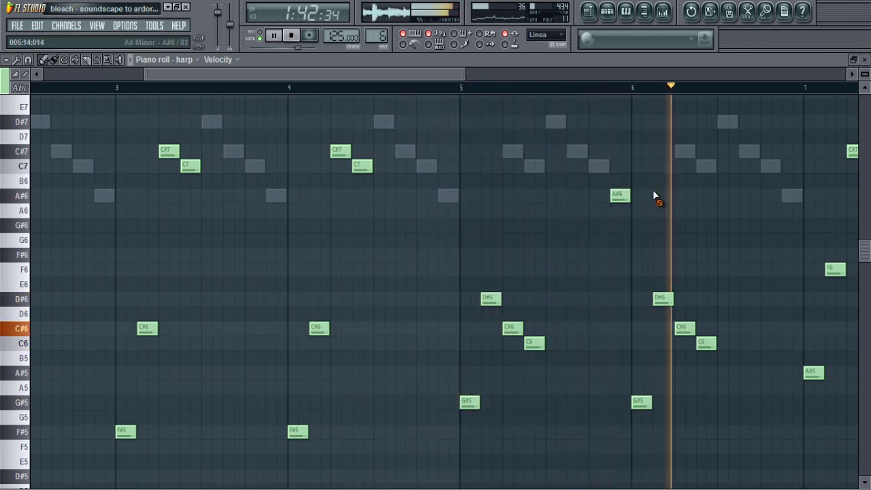
# Step: Try an A#5 note at the end of bar 8 in the harp part, without keeping it
pyautogui.scroll(5, 607, 345)
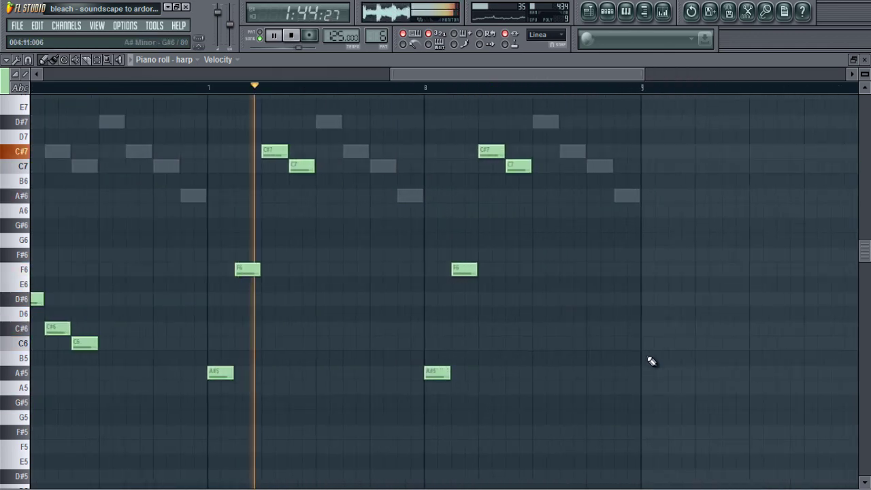
pyautogui.scroll(1, 593, 377)
pyautogui.click(569, 374)
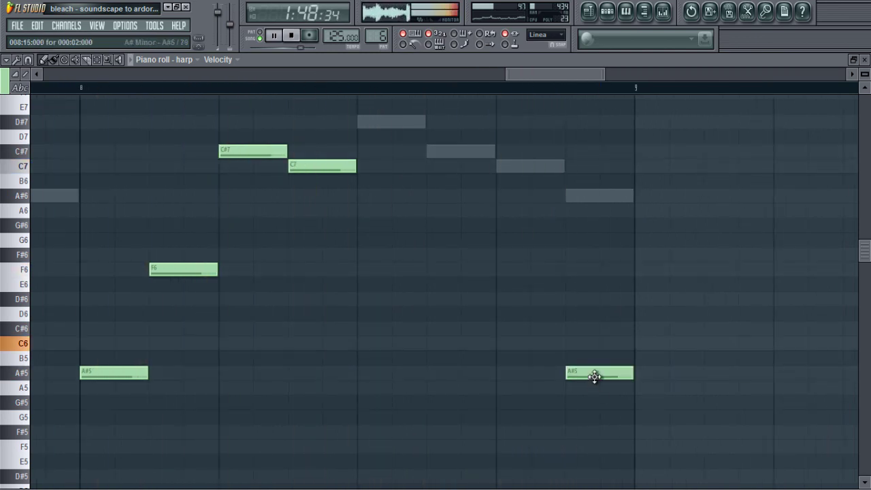
pyautogui.scroll(-6, 607, 346)
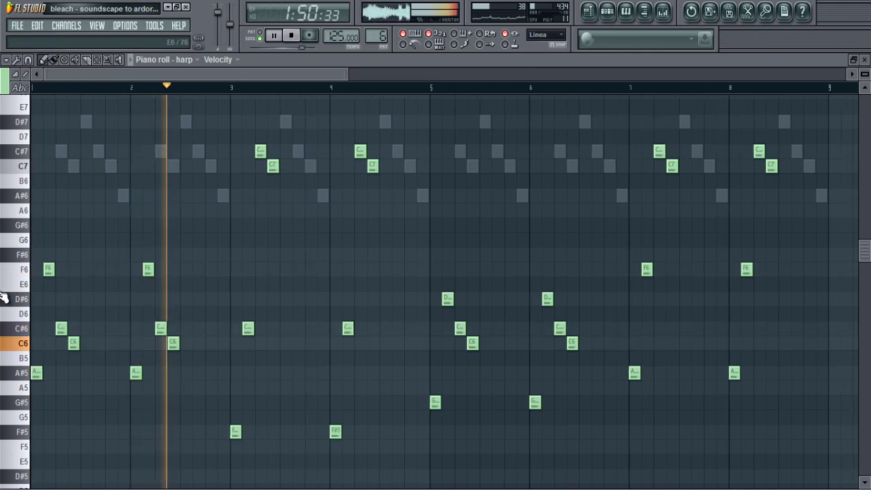
pyautogui.scroll(4, 202, 233)
pyautogui.scroll(-5, 203, 232)
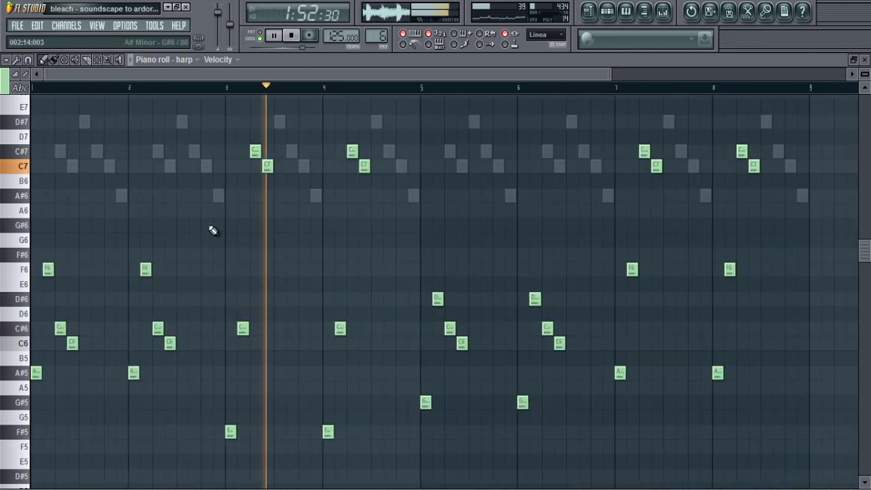
pyautogui.scroll(-1, 365, 249)
# Step: Return to the playlist with the step sequencer and the recorder window hidden
pyautogui.press('F5')
pyautogui.press('F6')
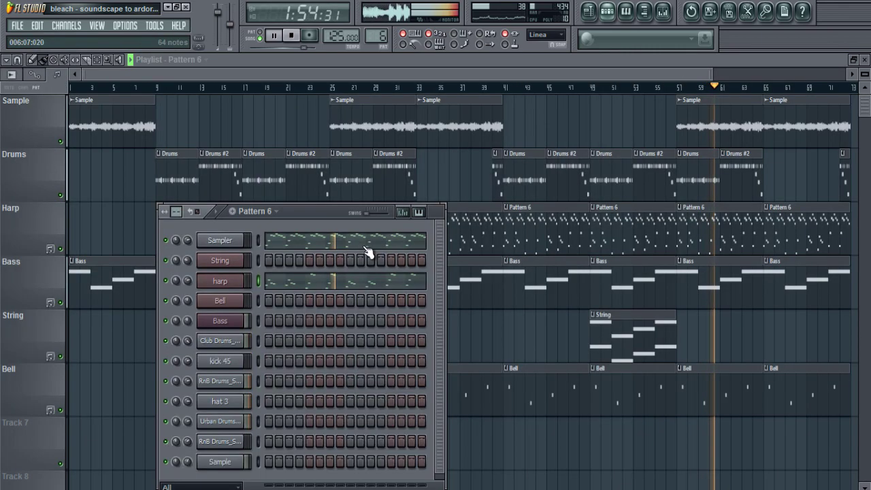
pyautogui.press('F6')
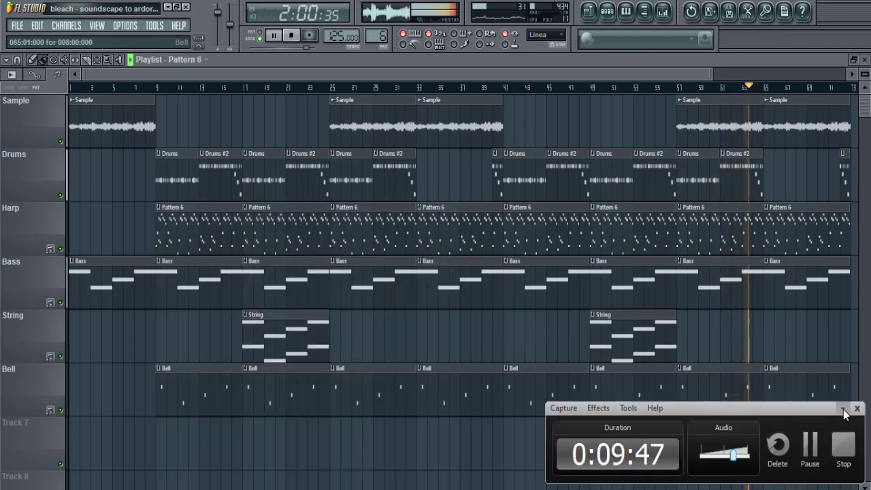
pyautogui.click(843, 410)
# Step: Delete the short Drums #2 clip at bar 72 and extend the last Pattern 6 clip on the Harp track to bar 77
pyautogui.scroll(-1, 554, 315)
pyautogui.scroll(6, 751, 307)
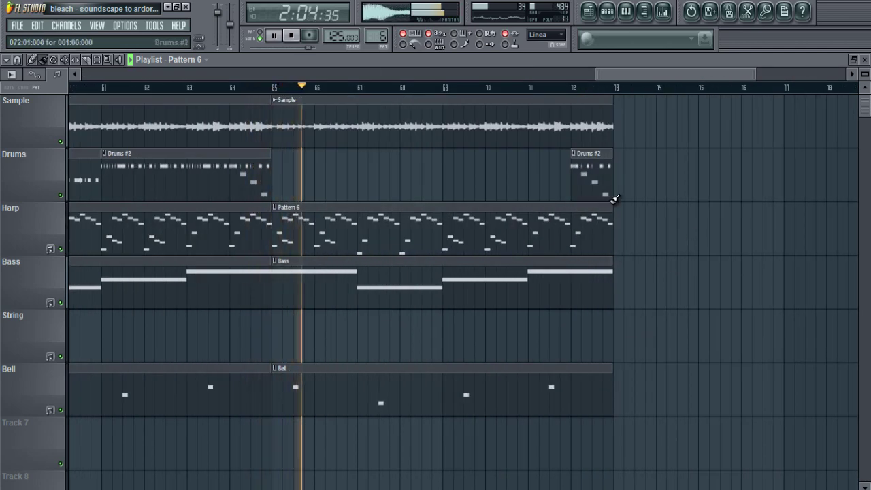
pyautogui.rightClick(603, 182)
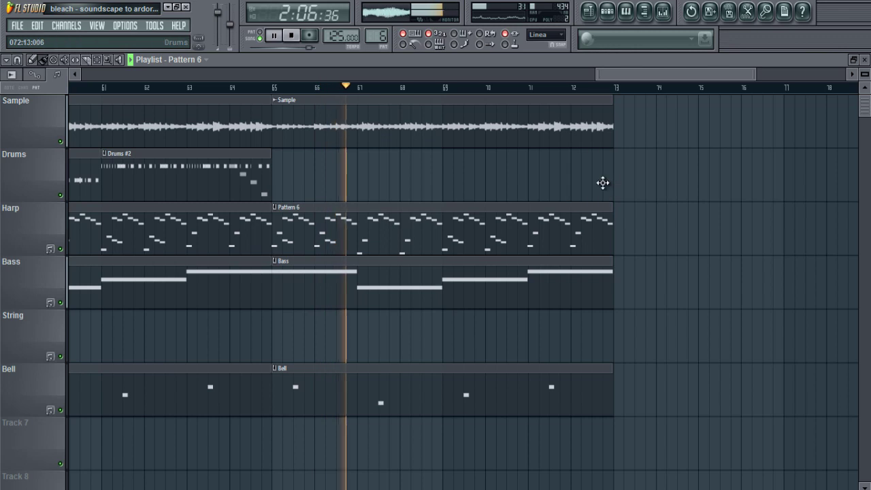
pyautogui.moveTo(610, 238); pyautogui.dragTo(783, 235)
pyautogui.scroll(-5, 575, 232)
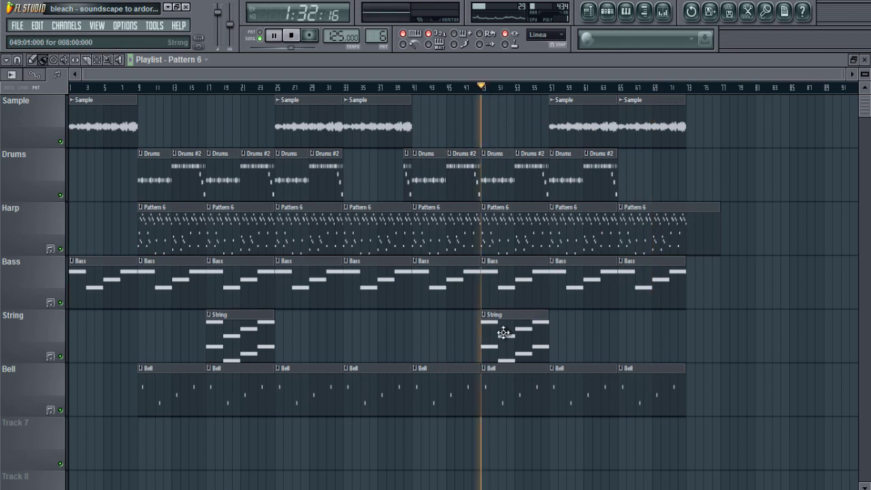
# Step: Place another String clip on the String track, align its start with bar 65, and deselect it
pyautogui.scroll(3, 710, 331)
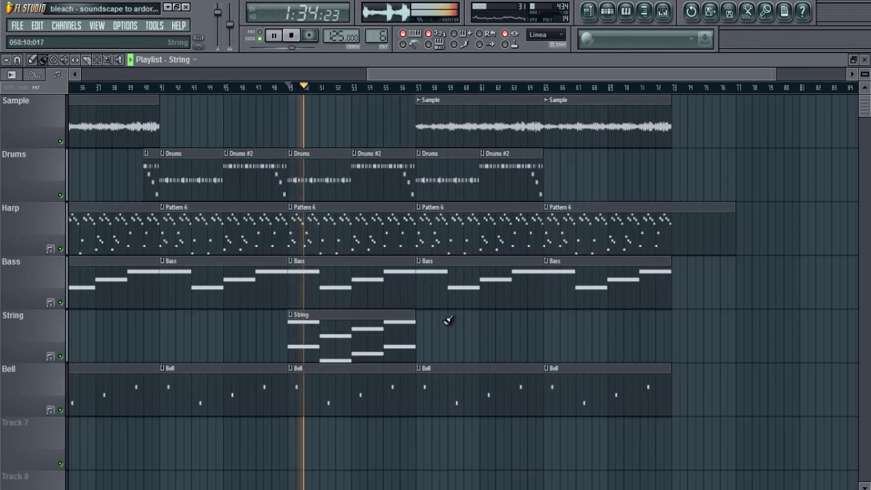
pyautogui.moveTo(549, 332); pyautogui.dragTo(543, 332)
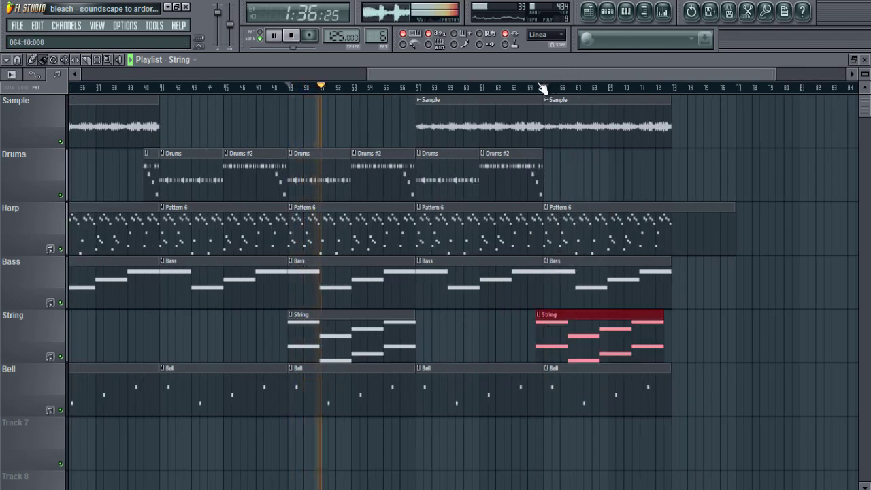
pyautogui.scroll(5, 583, 130)
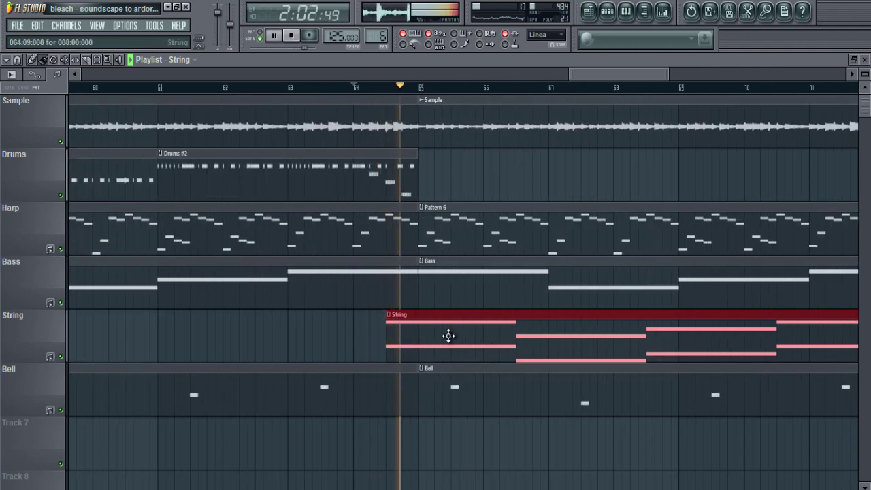
pyautogui.moveTo(448, 335); pyautogui.dragTo(477, 322)
pyautogui.scroll(-6, 793, 278)
pyautogui.scroll(4, 793, 278)
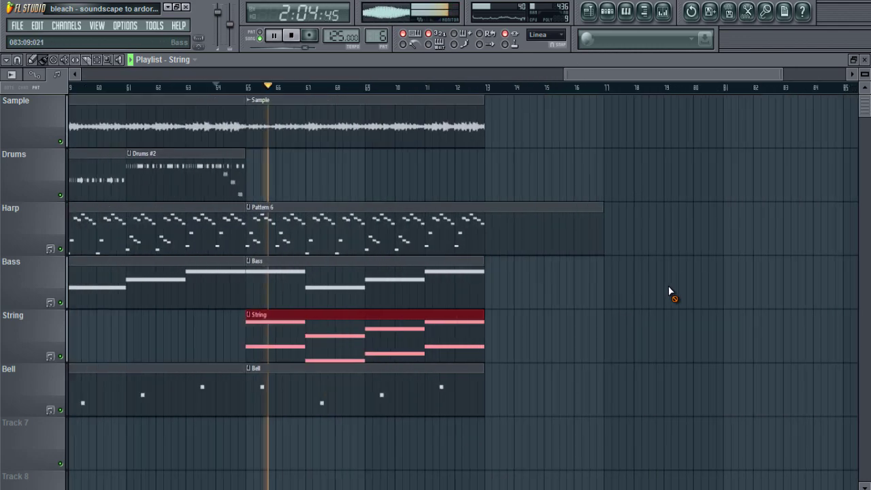
pyautogui.rightClick(669, 292)
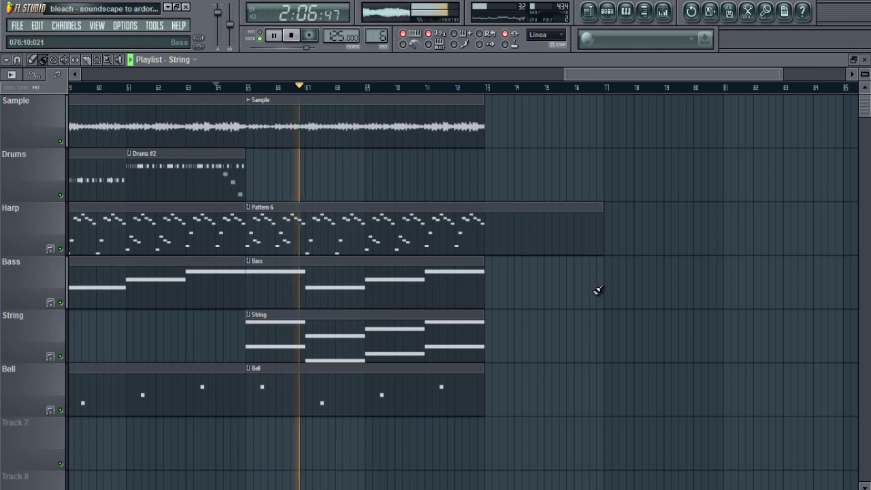
# Step: Examine the ending from bar 65 to bar 77 up close and against the whole arrangement during playback
pyautogui.scroll(2, 597, 290)
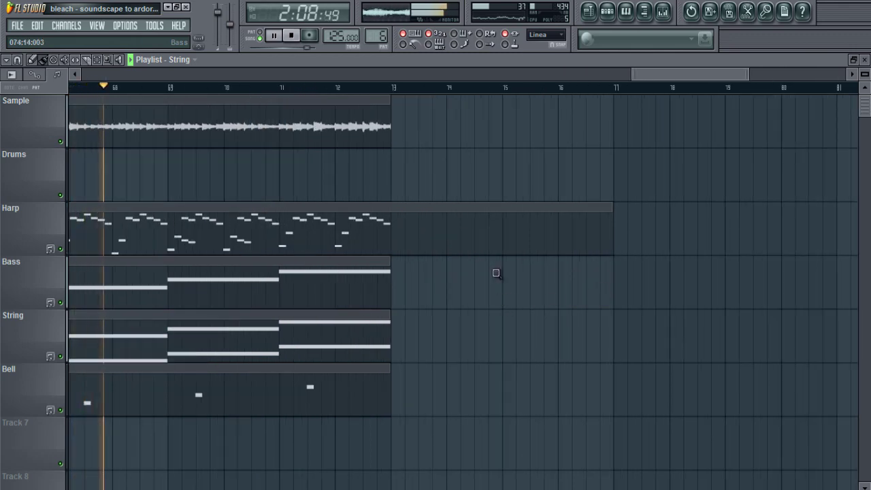
pyautogui.scroll(-5, 681, 258)
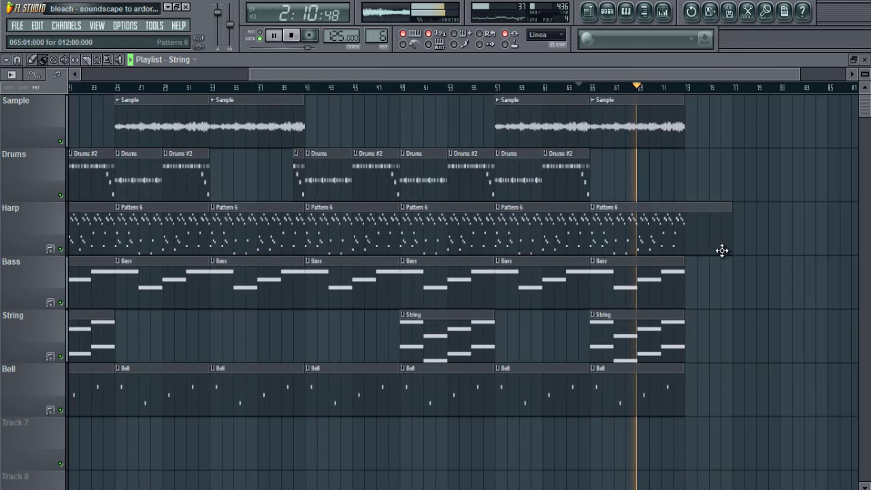
pyautogui.scroll(-1, 723, 250)
pyautogui.scroll(4, 729, 250)
pyautogui.scroll(-3, 702, 247)
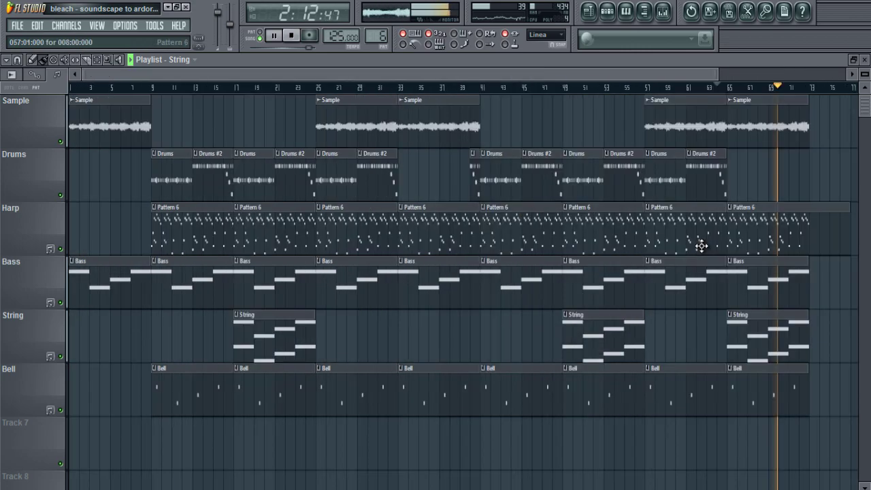
pyautogui.scroll(5, 702, 245)
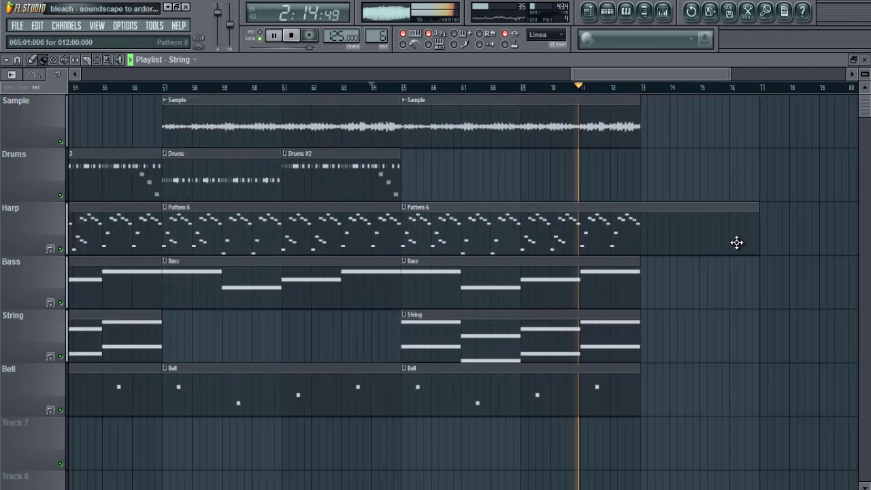
pyautogui.scroll(4, 560, 260)
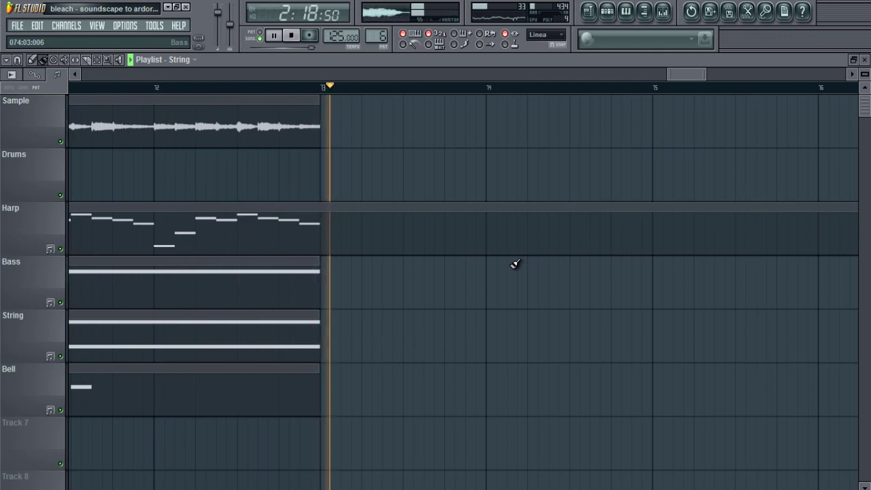
pyautogui.scroll(-8, 511, 264)
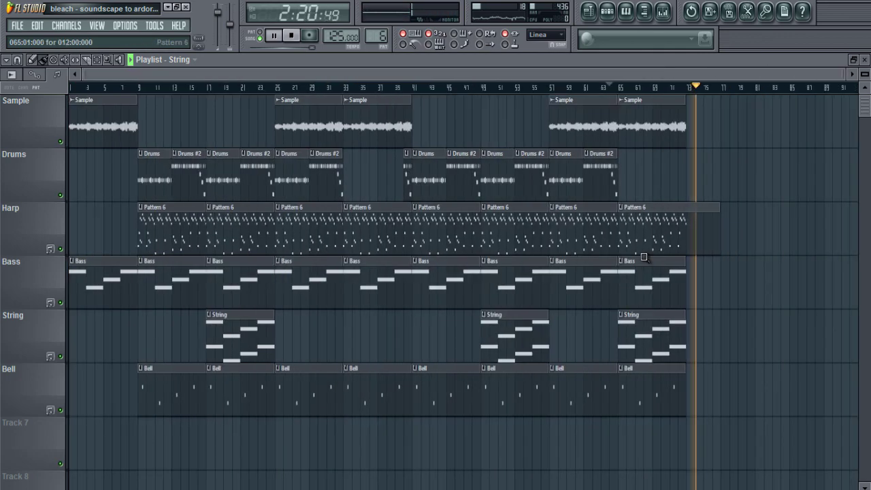
pyautogui.scroll(8, 739, 239)
pyautogui.scroll(-8, 738, 241)
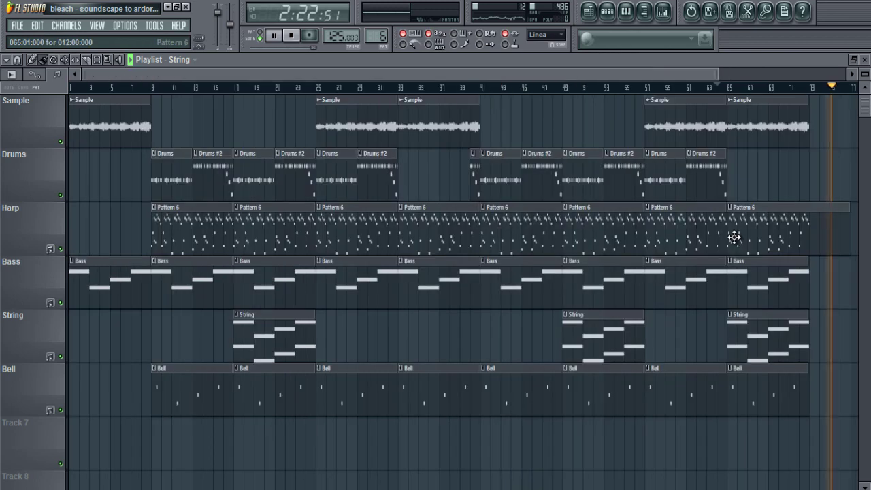